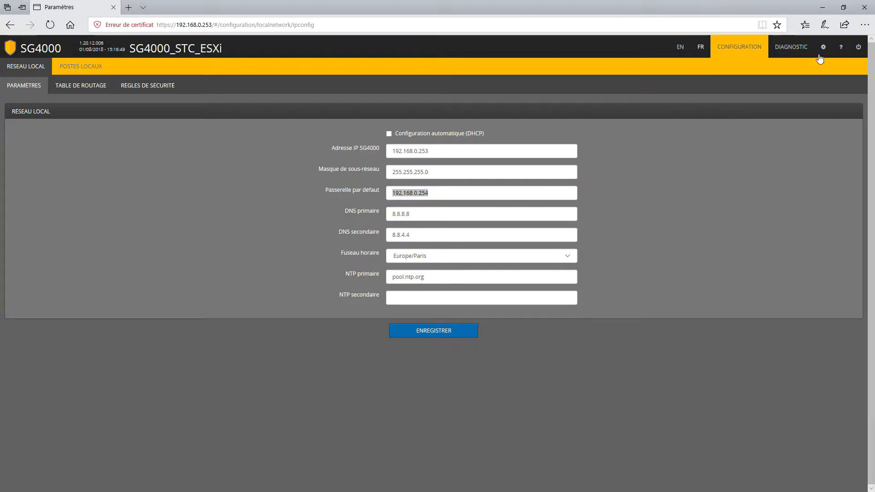
Export the SG4000 pre-certificate from the general settings as vpn.SG4000.csr into the Certificats folder on the desktop
left_click(824, 47)
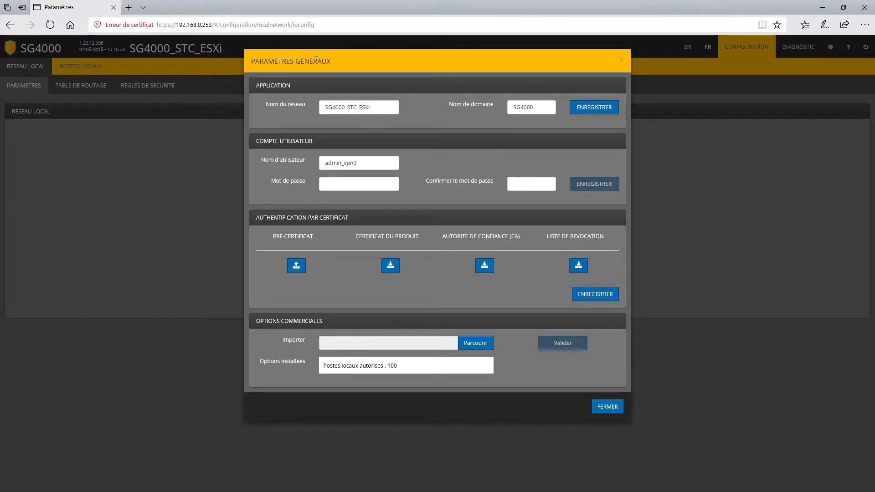
left_click_drag(542, 108, 484, 109)
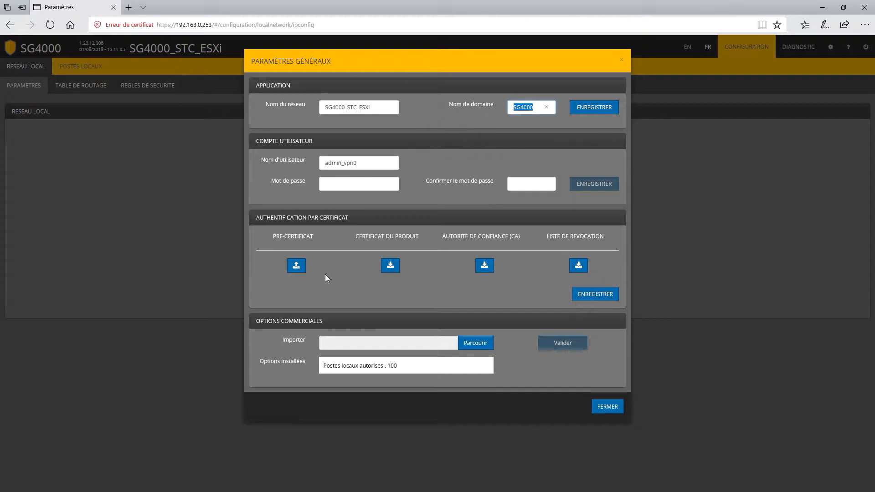
left_click(297, 266)
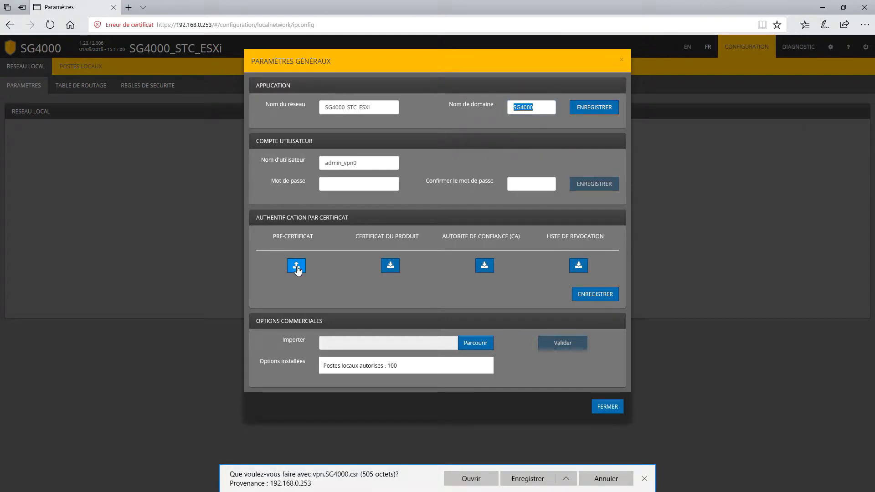
left_click(569, 483)
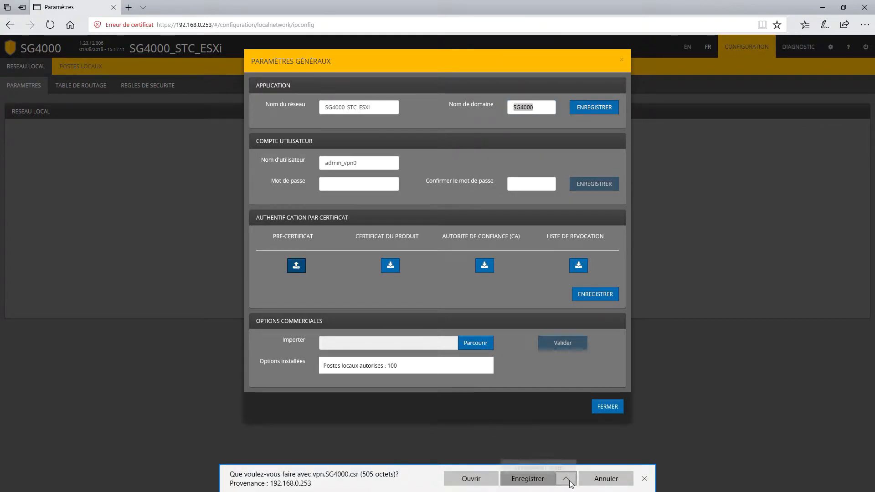
left_click(548, 465)
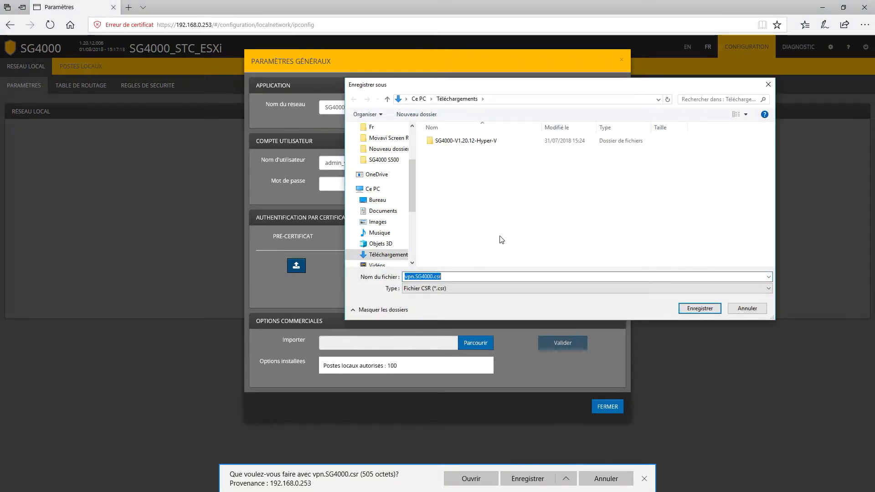
left_click(376, 200)
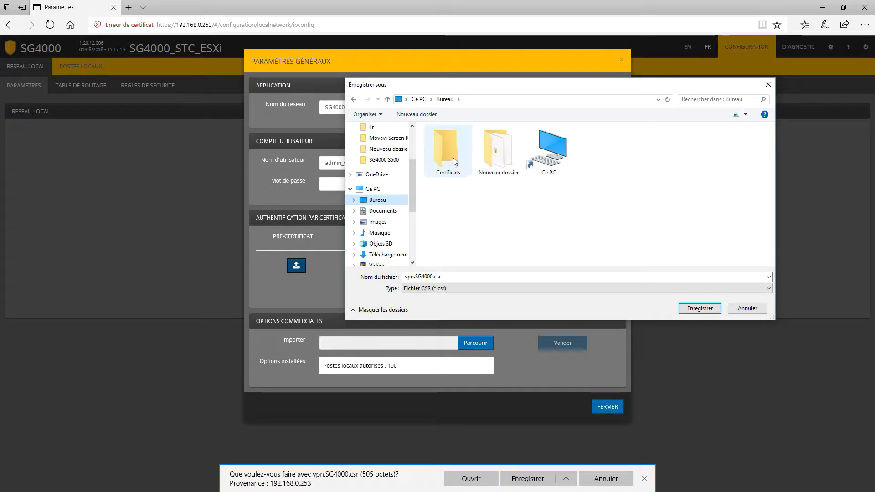
double_click(449, 144)
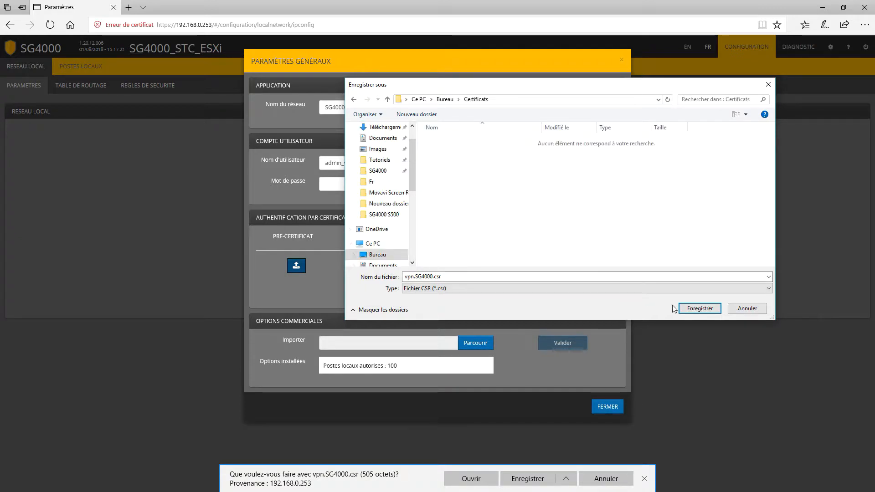
left_click(698, 310)
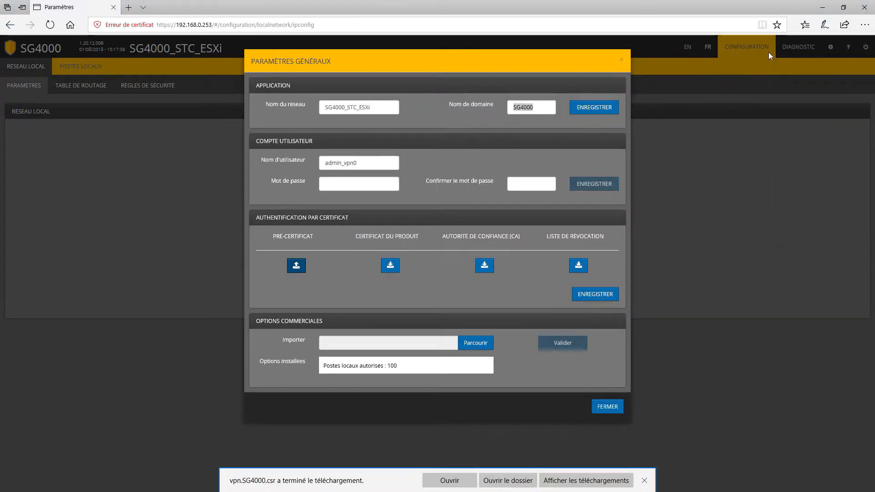
Switch to S4-Keys and sign a product certificate from vpn.SG4000.csr in the Certificats folder, with the description SG4000
left_click(823, 8)
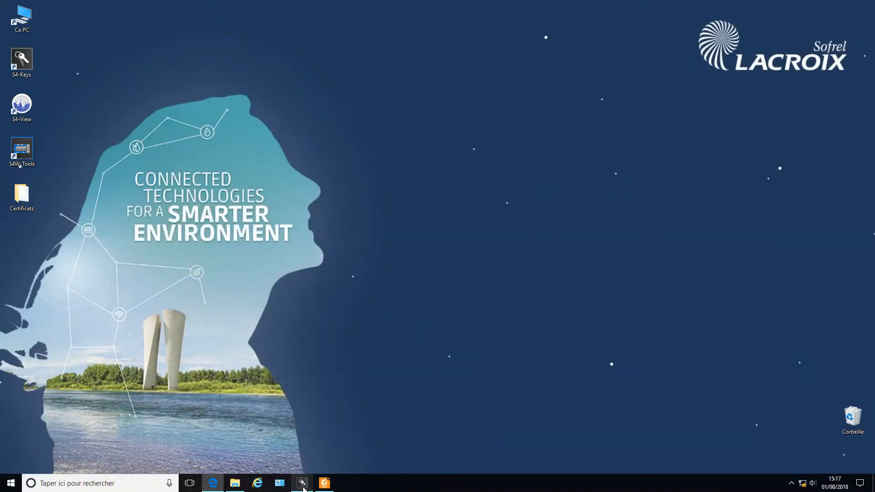
left_click(302, 484)
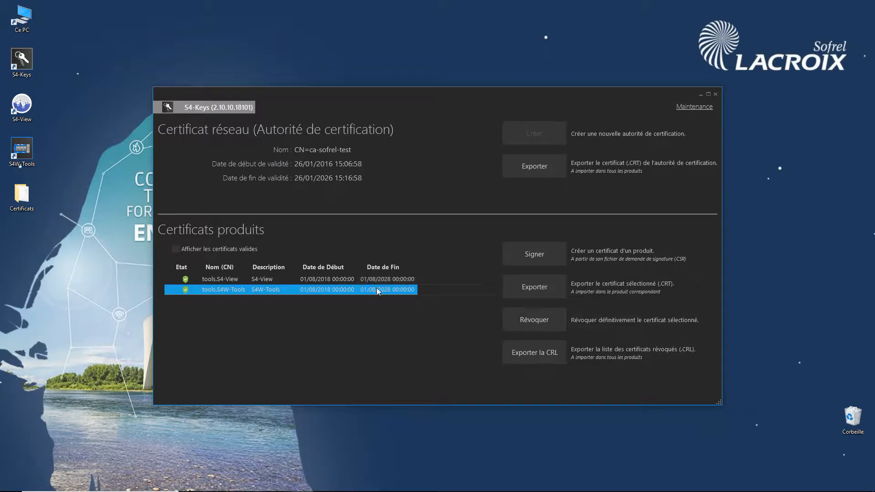
left_click(537, 255)
left_click(543, 221)
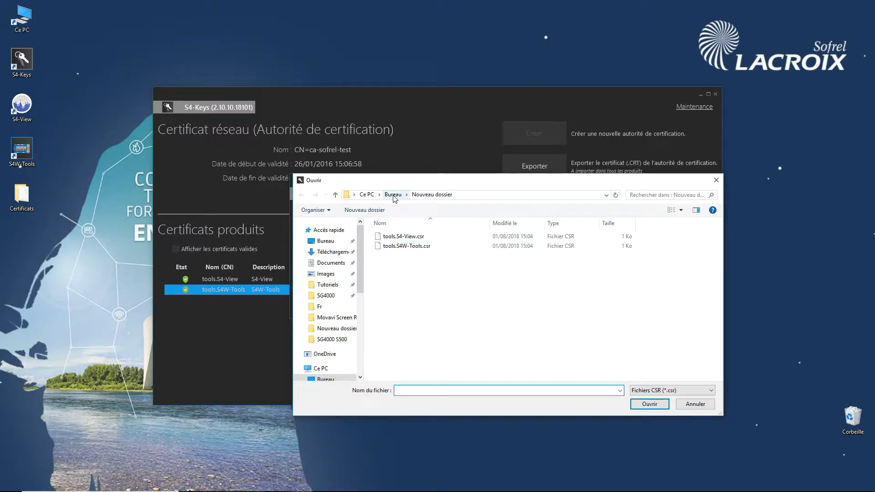
left_click(393, 195)
double_click(390, 251)
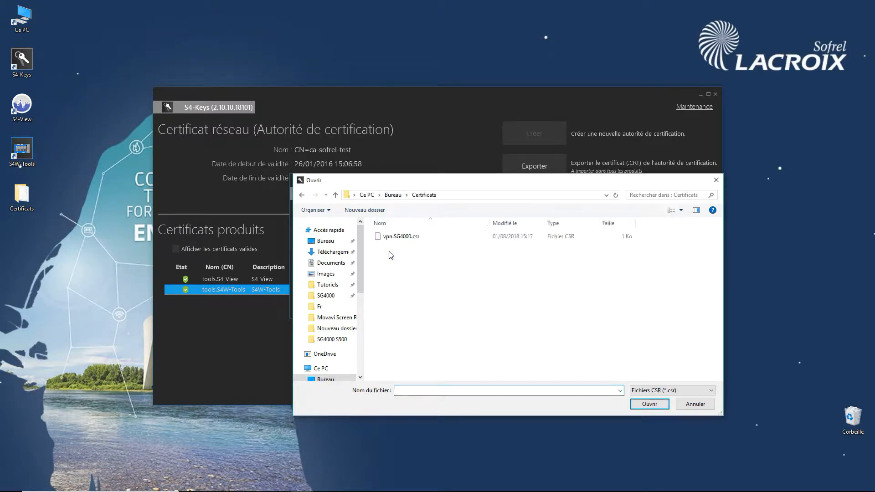
double_click(394, 238)
left_click(415, 237)
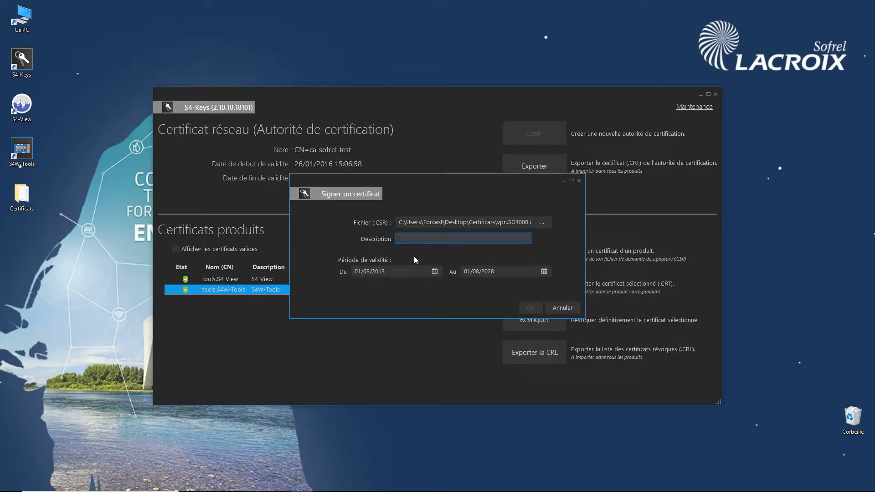
type("SG4000")
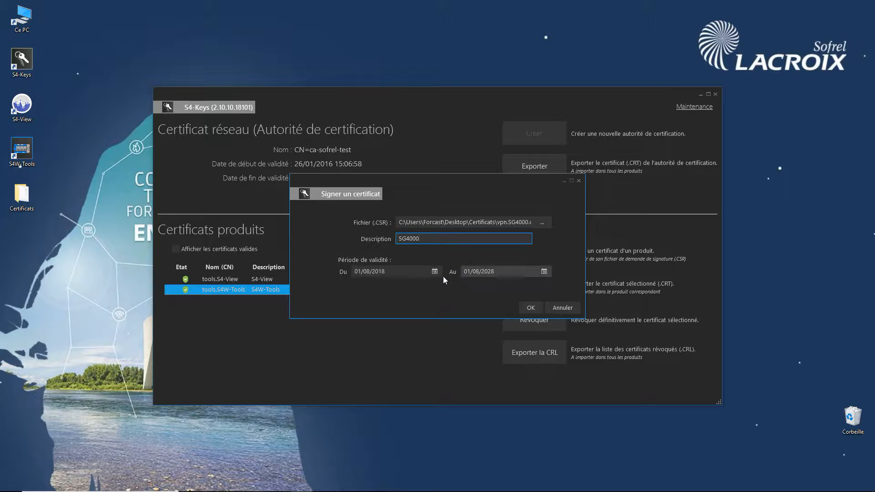
left_click(531, 307)
left_click(446, 253)
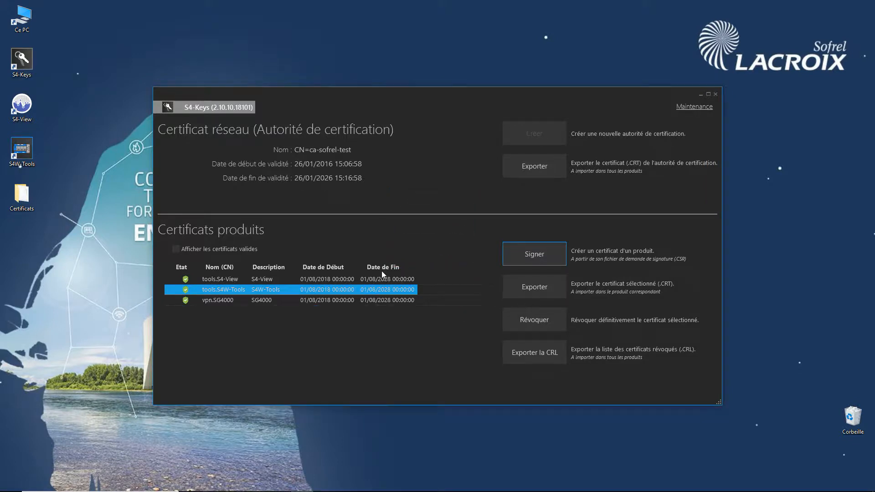
Export the signed vpn.SG4000 product certificate as vpn.SG4000.crt into the Certificats folder
left_click(218, 301)
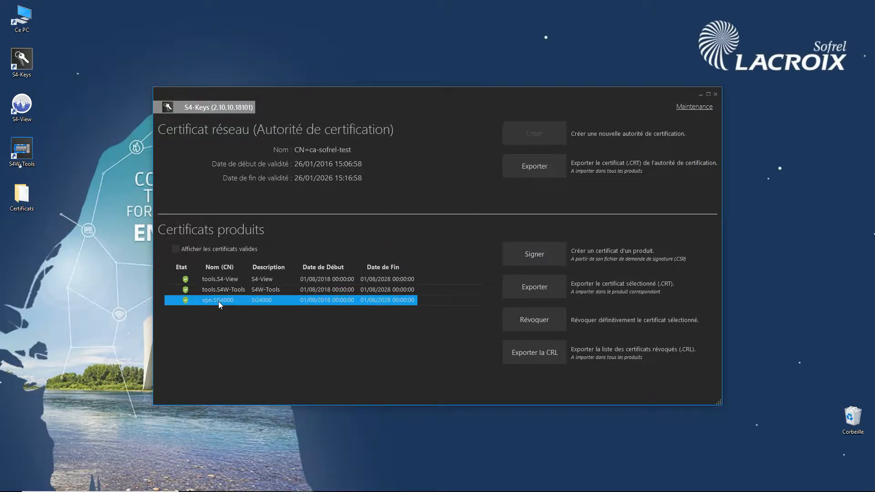
left_click(536, 286)
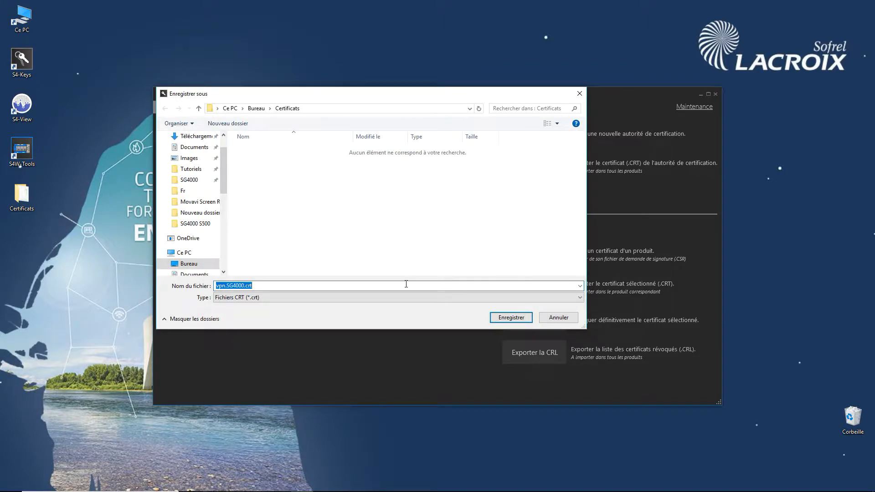
left_click(504, 318)
left_click(458, 251)
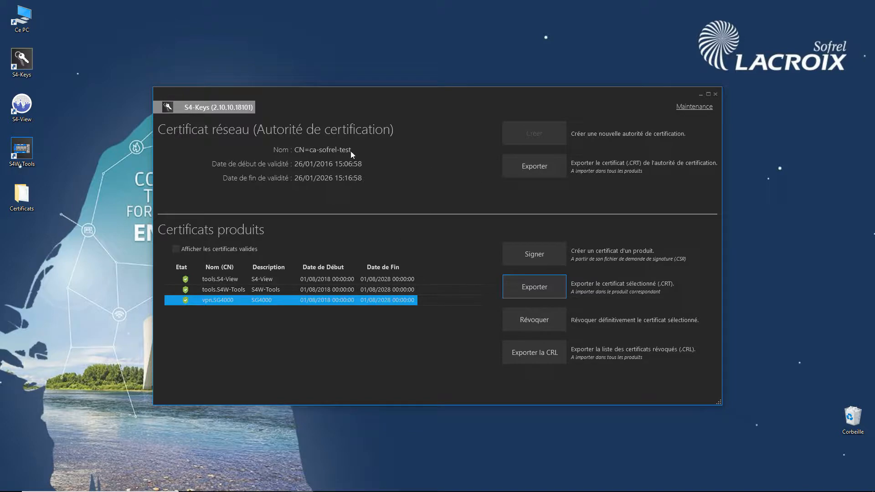
Export the certification authority's certificate as Authority.crt into the Certificats folder on the desktop
left_click(536, 168)
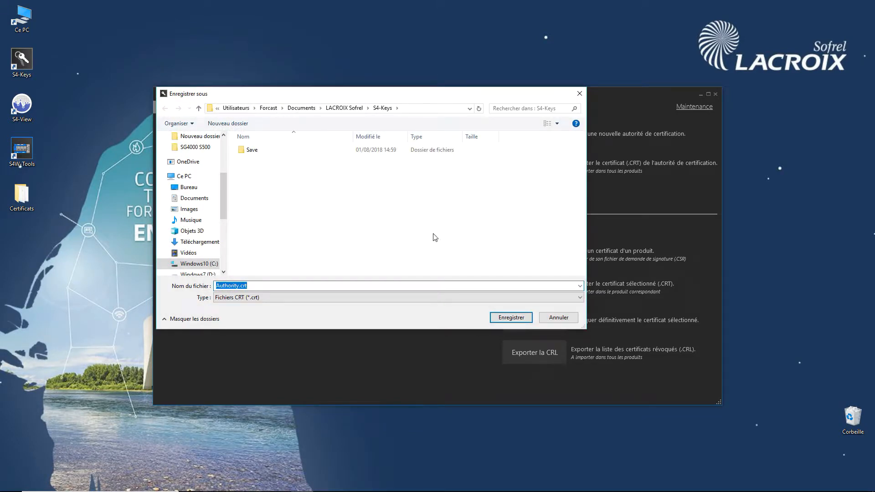
left_click(190, 188)
double_click(266, 168)
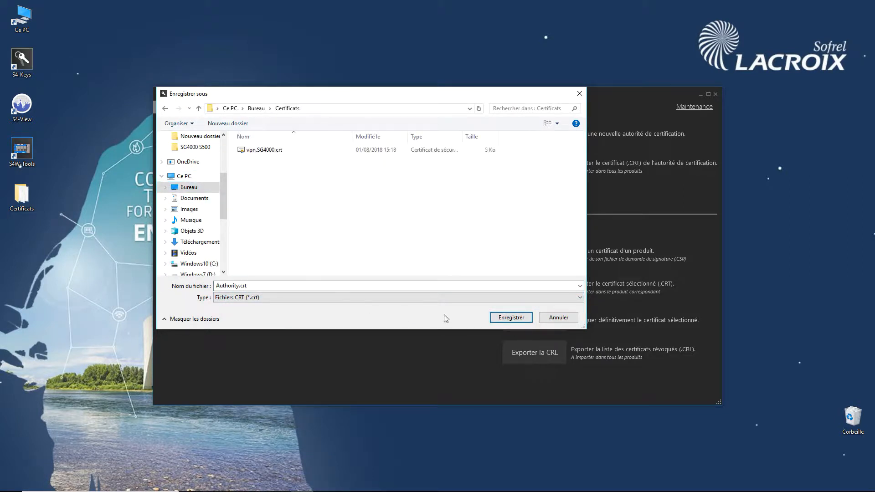
left_click(501, 316)
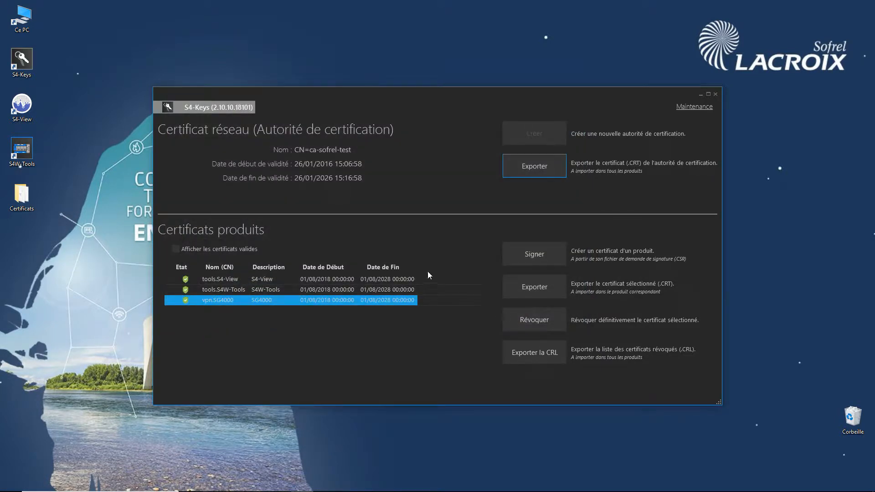
Export the list of revoked certificates as CRL.crl into the Certificats folder
left_click(538, 353)
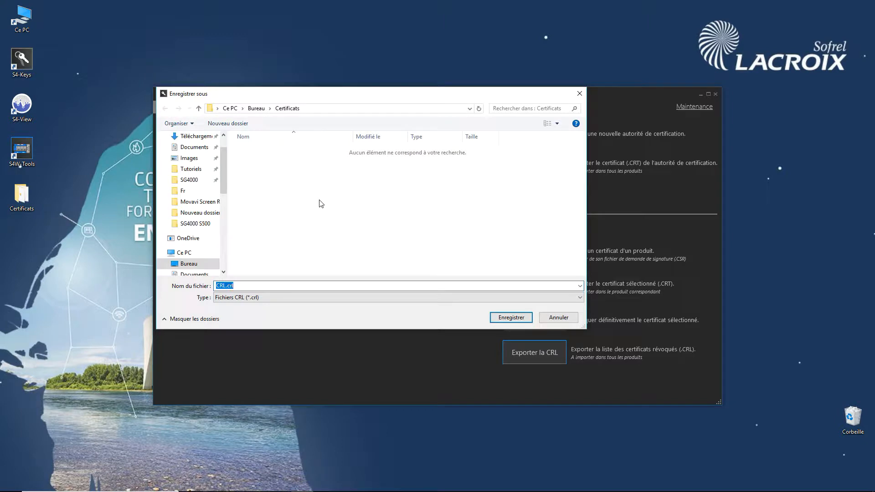
left_click(509, 319)
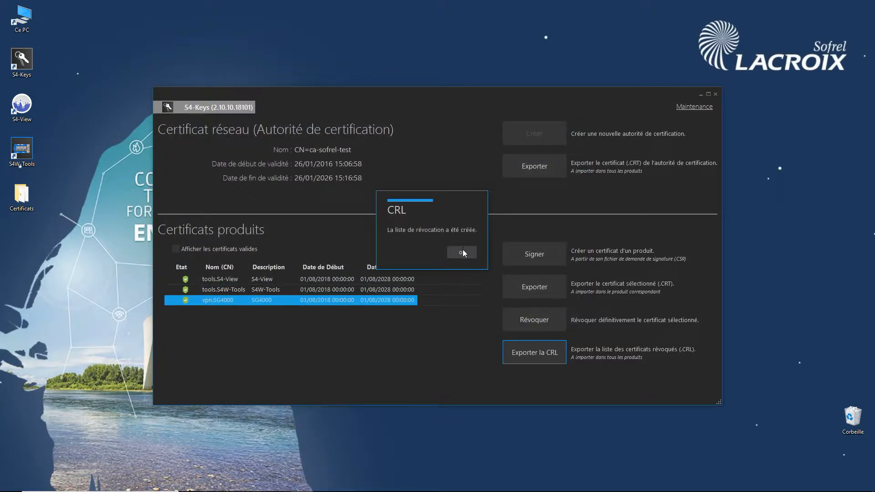
left_click(463, 252)
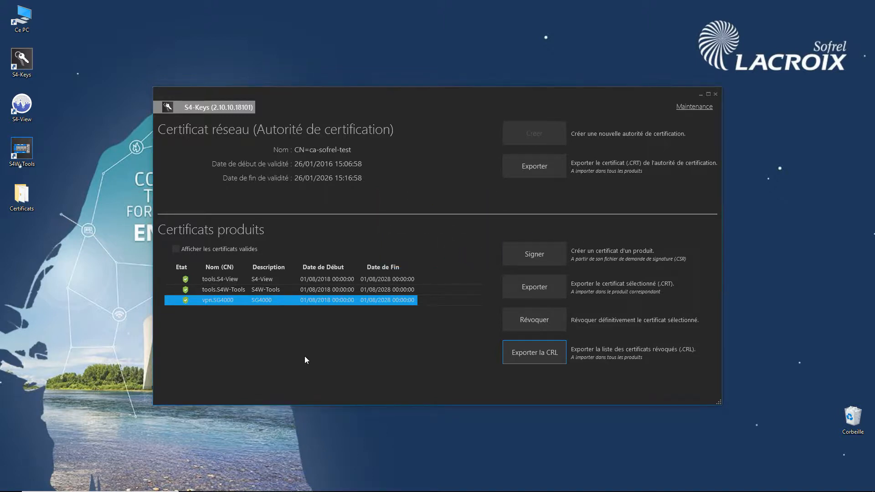
Return to the SG4000 web interface in Edge and choose vpn.SG4000.crt from the desktop's Certificats folder as the product certificate
left_click(699, 94)
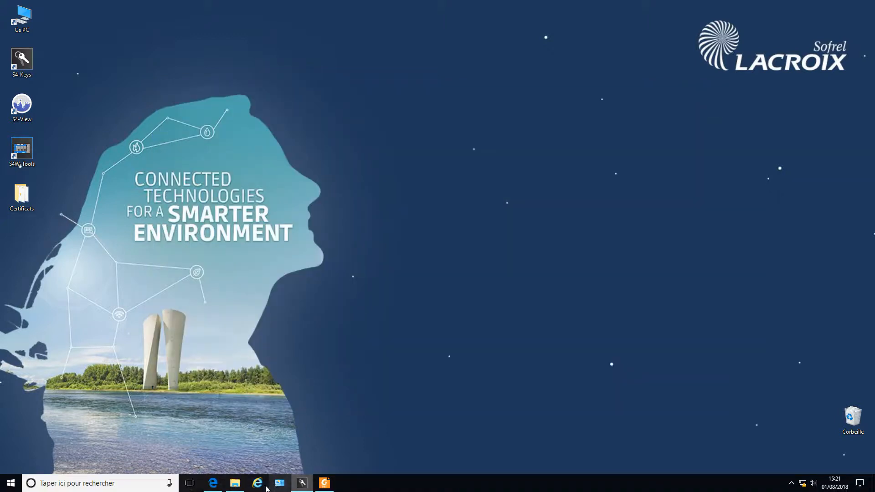
left_click(213, 483)
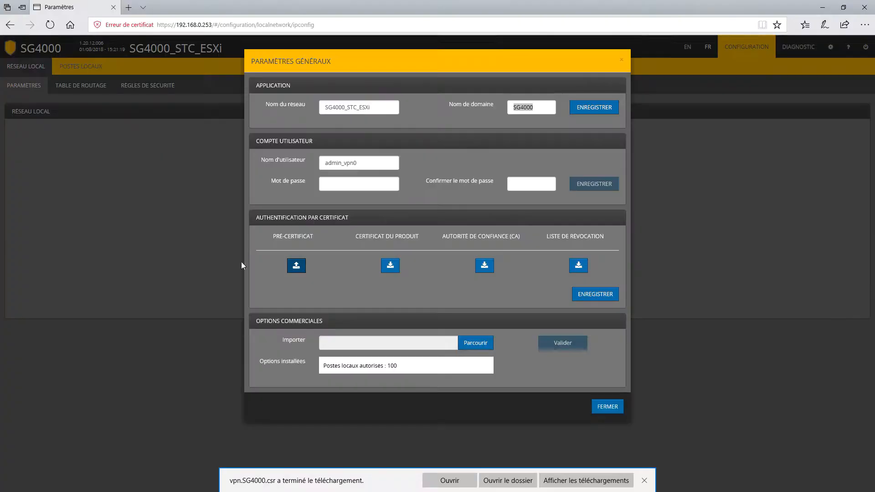
left_click(390, 269)
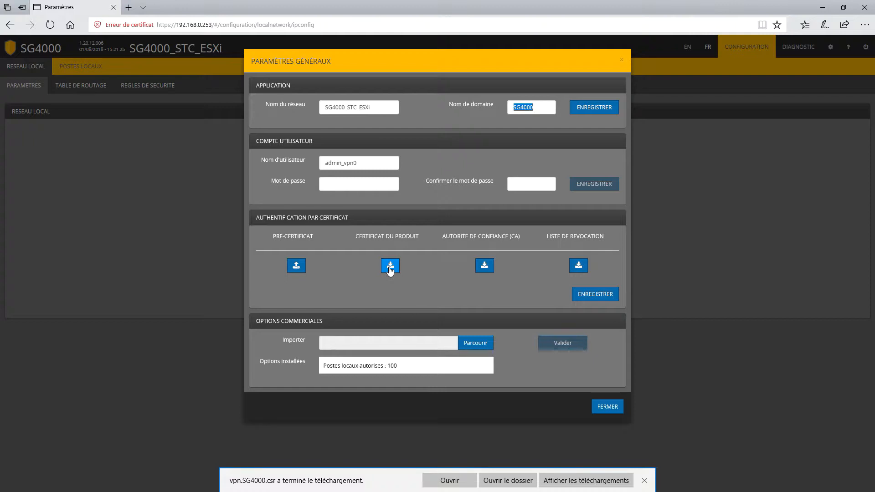
scroll(375, 142, "up", 1)
left_click(377, 145)
double_click(445, 150)
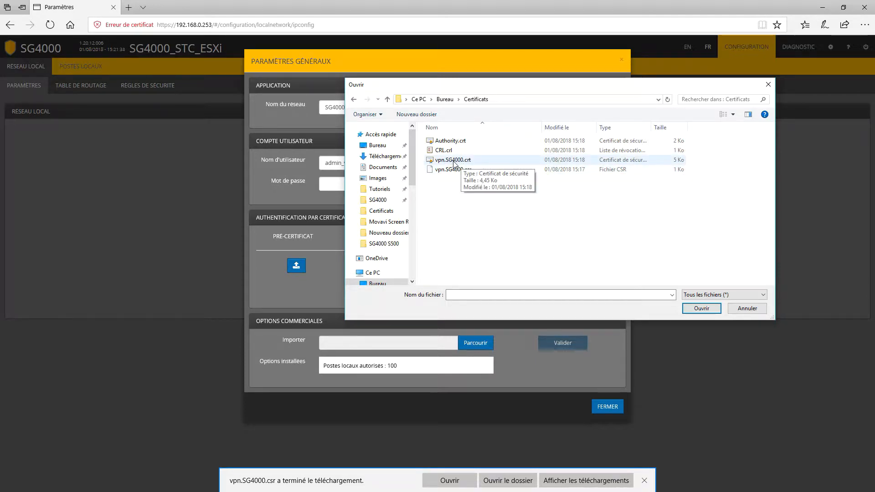
double_click(454, 161)
Choose Authority.crt as the trusted authority (CA) and CRL.crl as the revocation list
left_click(485, 266)
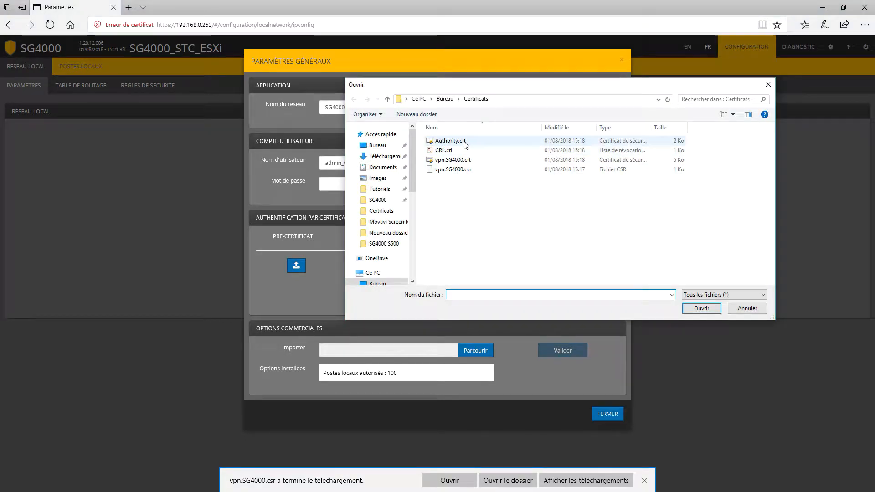
double_click(465, 142)
left_click(578, 267)
left_click(440, 152)
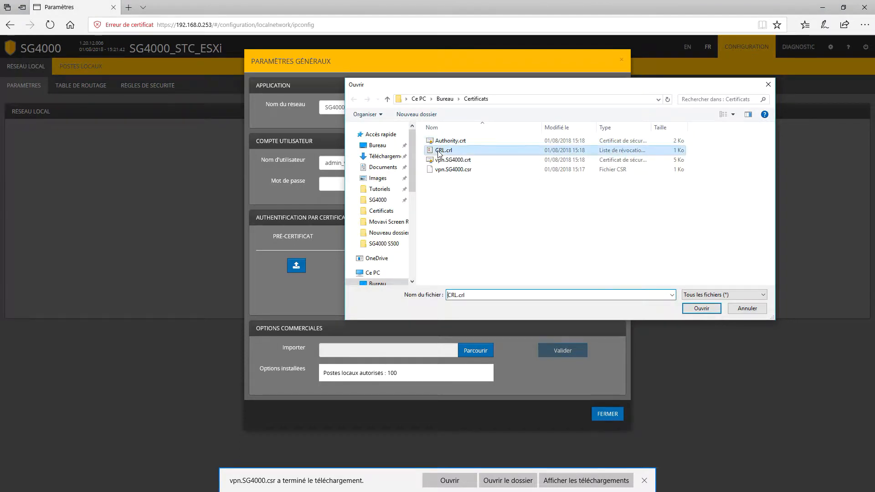
double_click(439, 152)
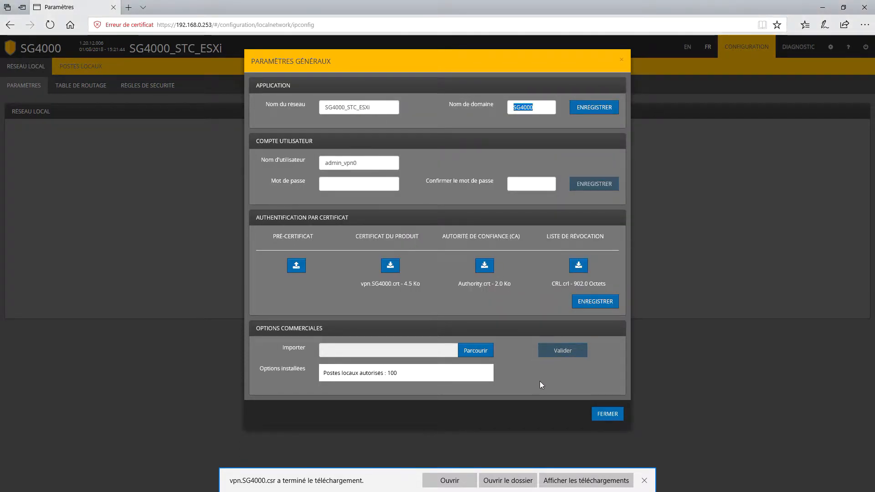
Save the certificate authentication settings and close the general settings
left_click(600, 109)
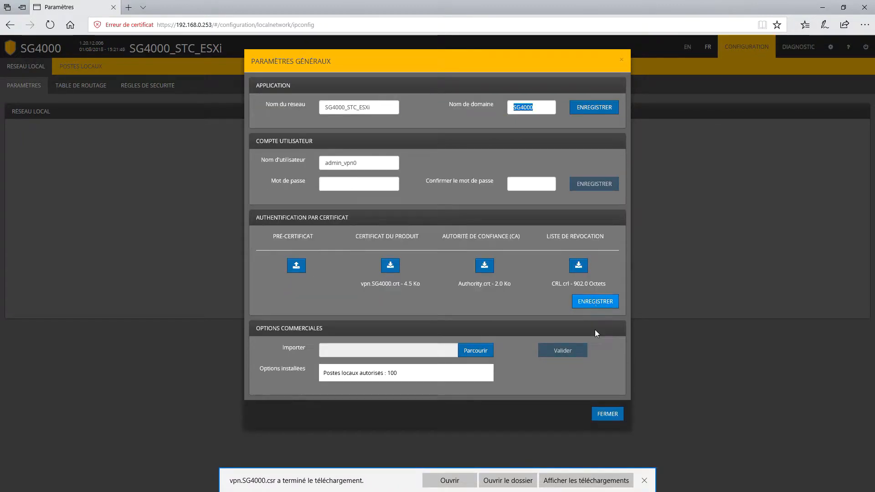
left_click(597, 302)
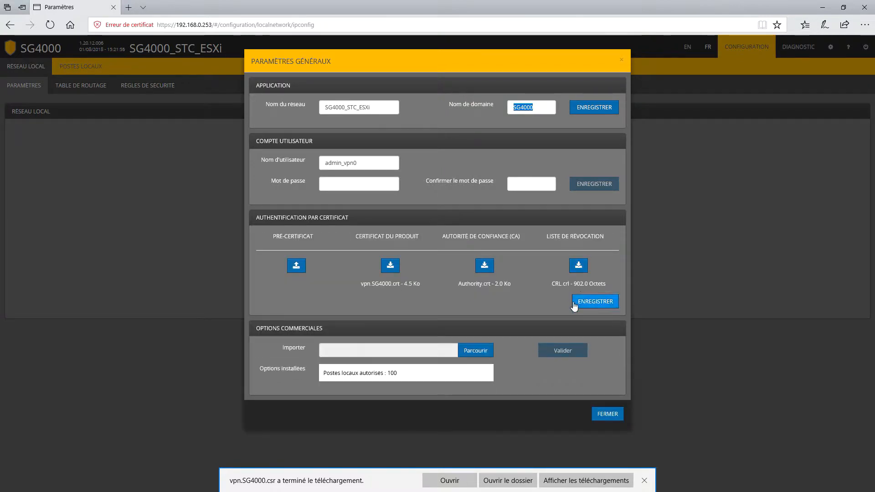
left_click(607, 414)
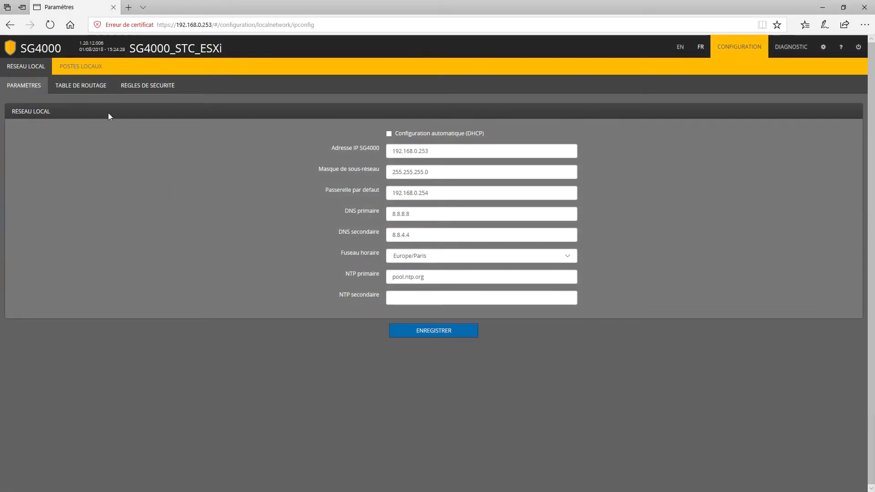
Add an S4 equipment entry to the local stations with PL number 1 and IP address 192.168.200.1
left_click(84, 72)
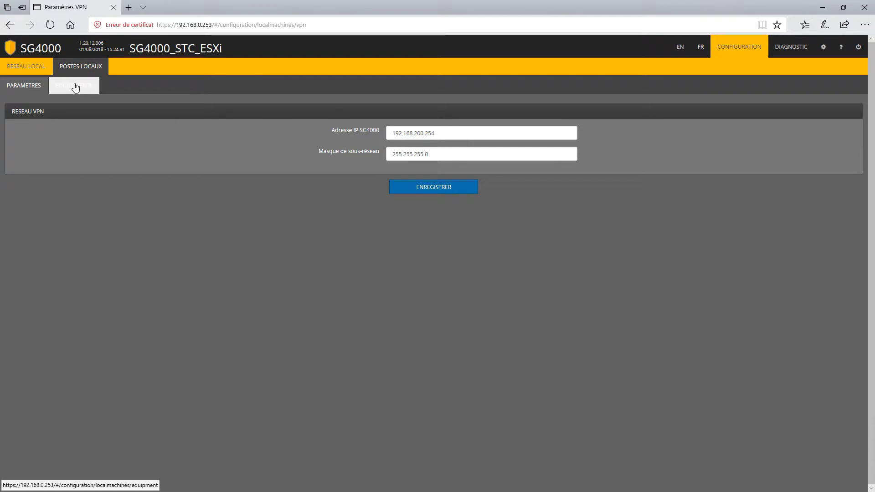
left_click(75, 88)
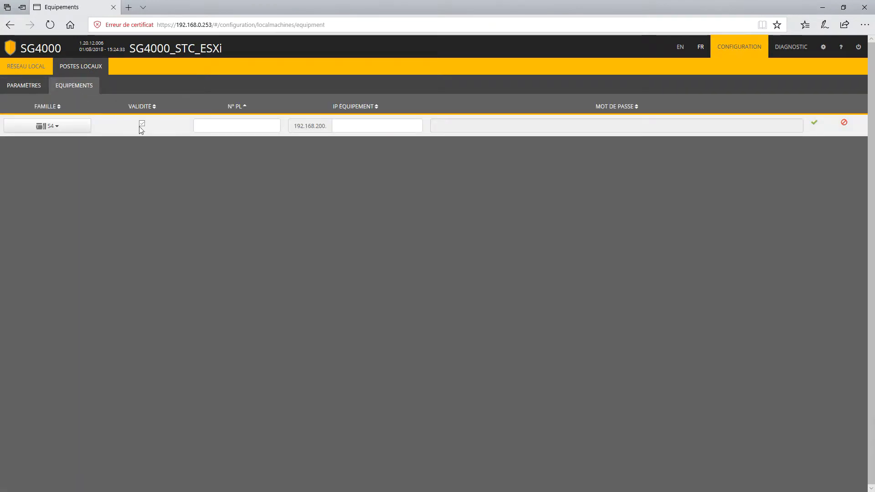
left_click(237, 124)
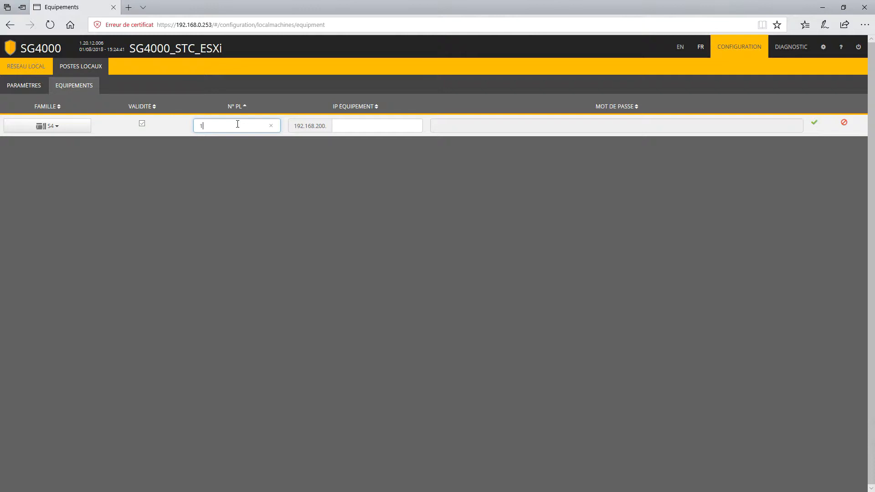
left_click(370, 124)
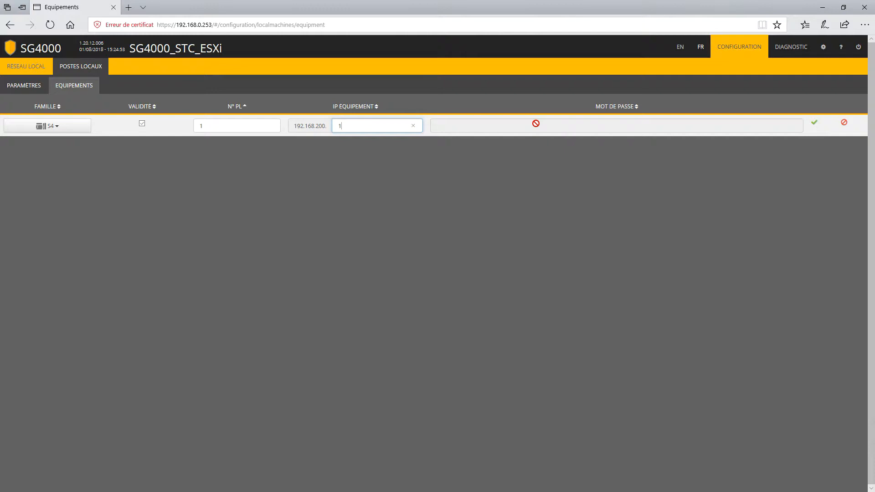
left_click(814, 123)
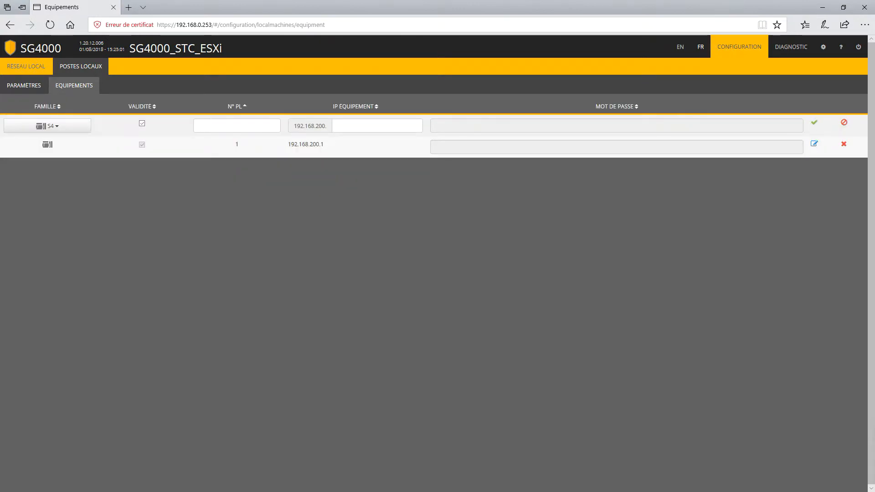
Switch to S4W-Tools, create a group named tutoriel under Réseau and add a new station to it
left_click(820, 7)
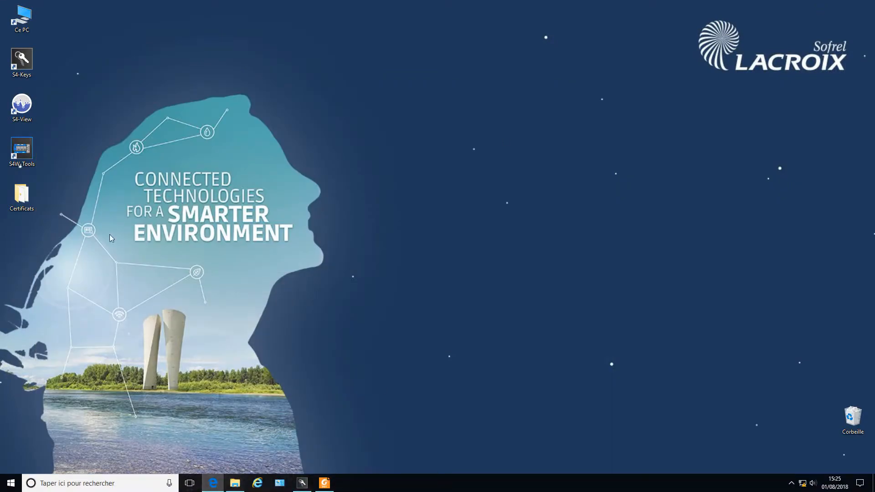
double_click(22, 150)
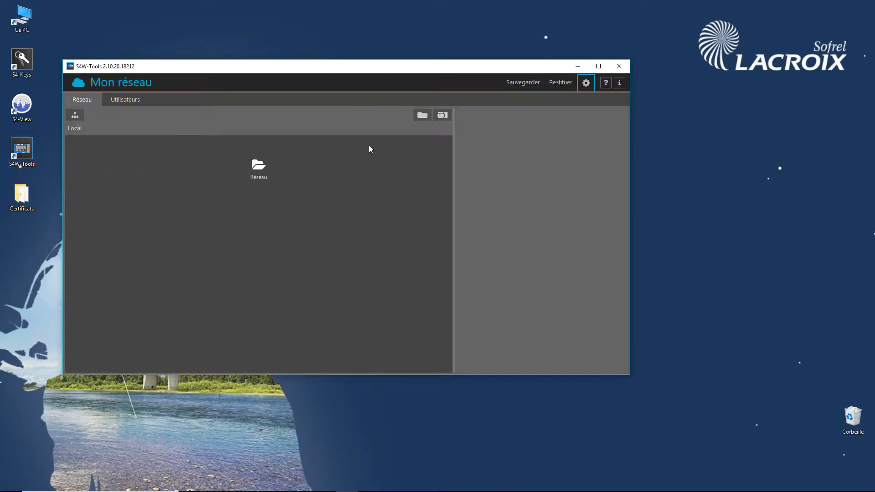
left_click_drag(426, 117, 263, 173)
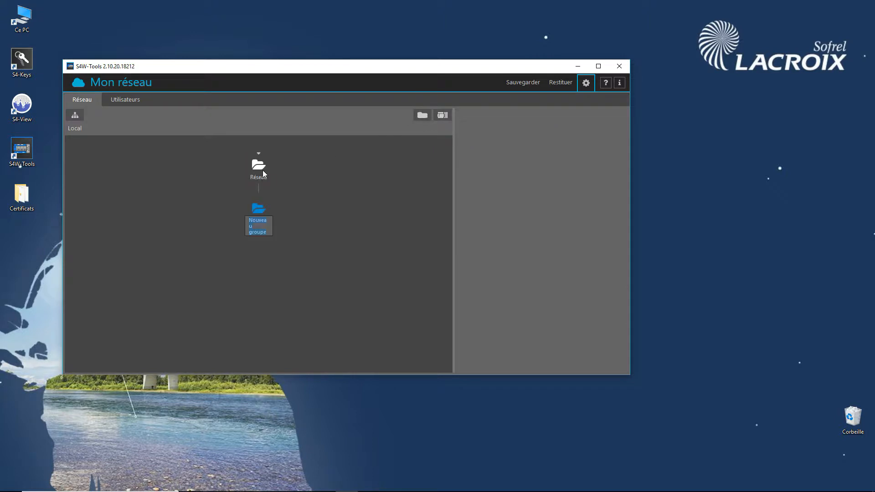
type("tutoriel")
key("Return")
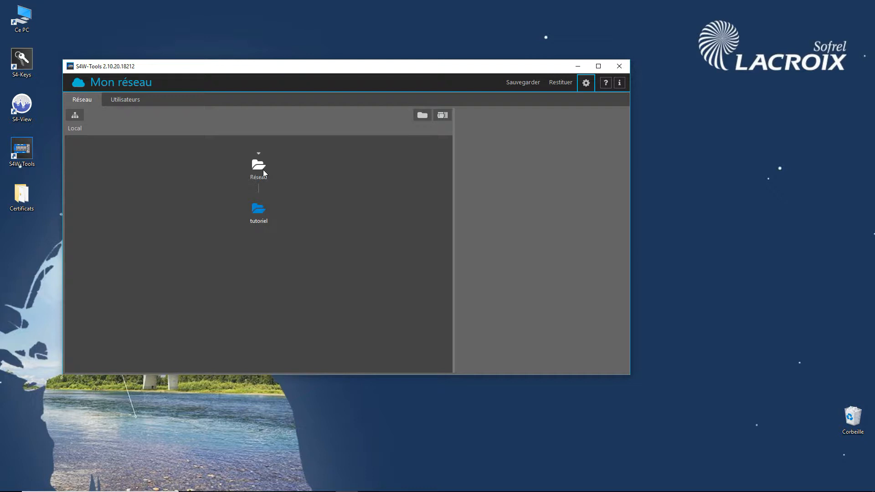
left_click_drag(442, 119, 257, 212)
mouse_move(256, 258)
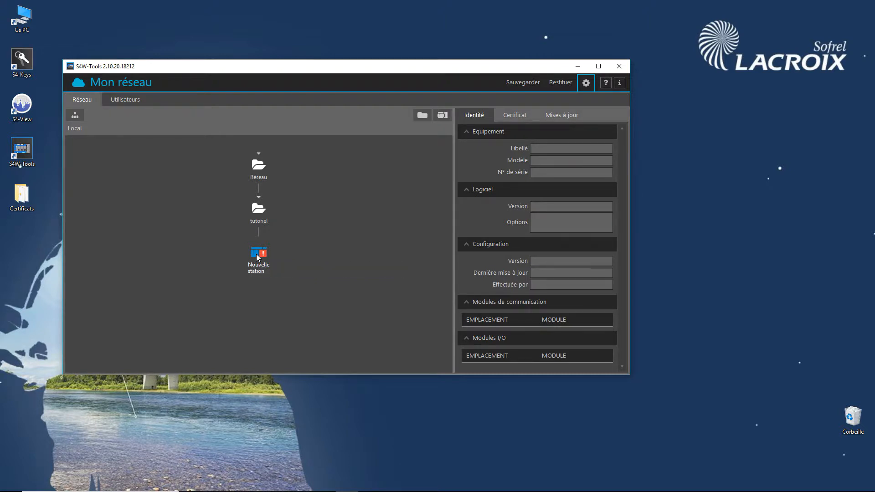
Set the new station's certificate connection to USB and enter the login and account password
left_click(514, 114)
left_click(541, 151)
left_click(543, 166)
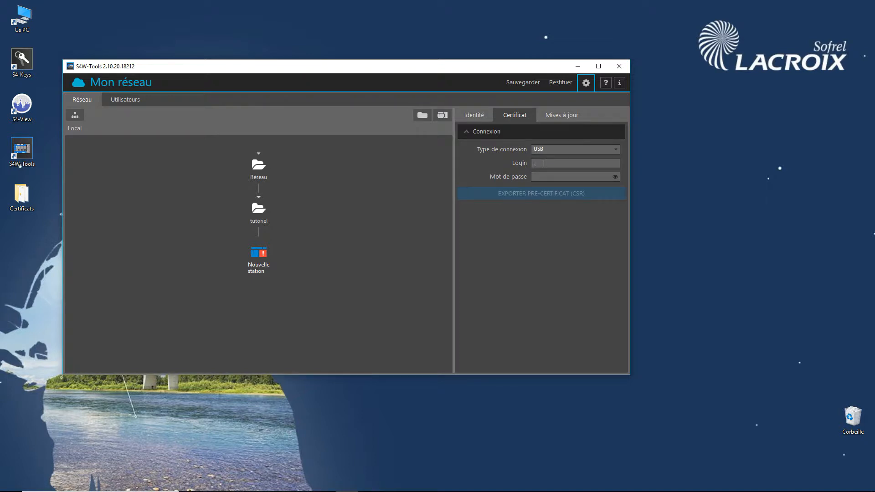
type("fcha")
key("Tab")
type("****")
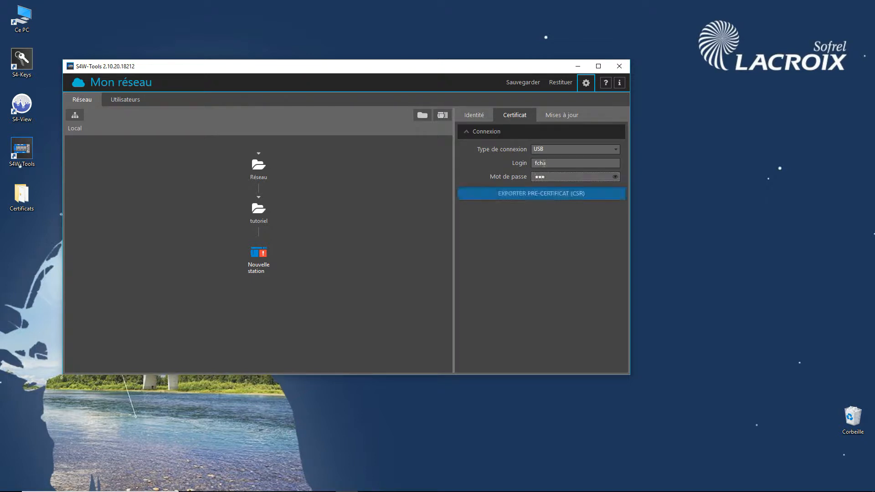
type("****")
Export the station's pre-certificate as product.001-3103-000166.csr into the desktop's Certificats folder
left_click(541, 194)
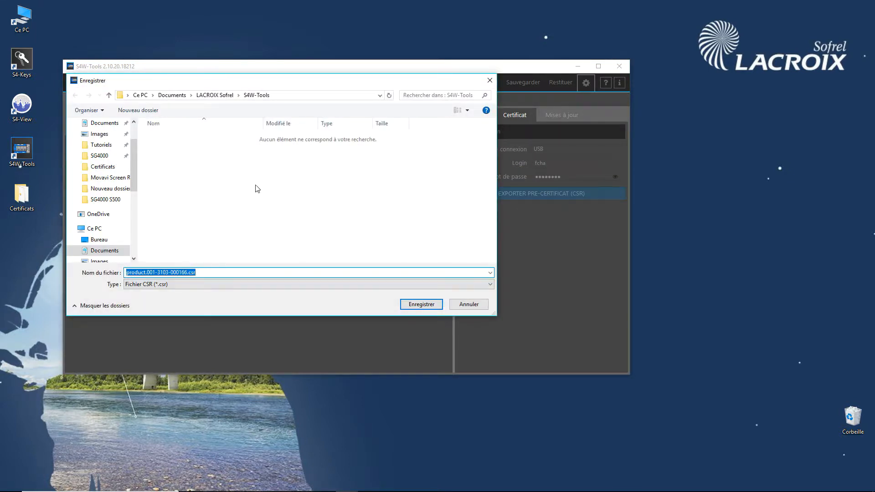
scroll(134, 133, "up", 2)
left_click(98, 141)
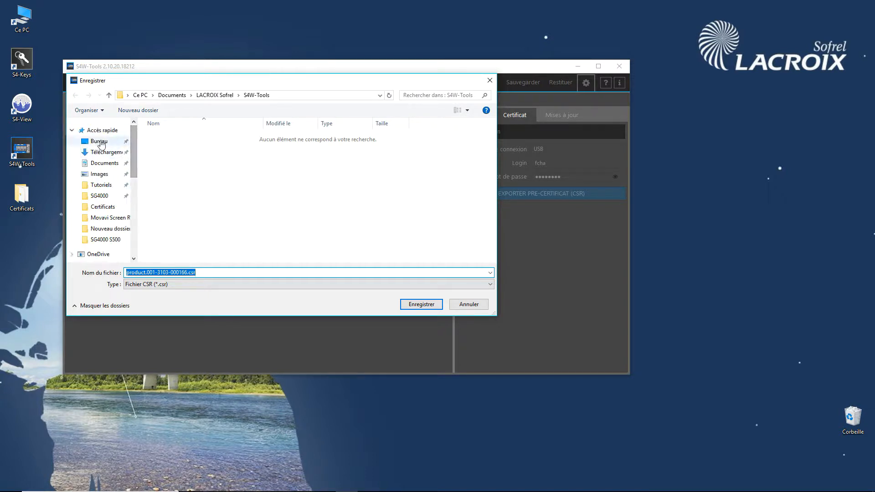
double_click(174, 155)
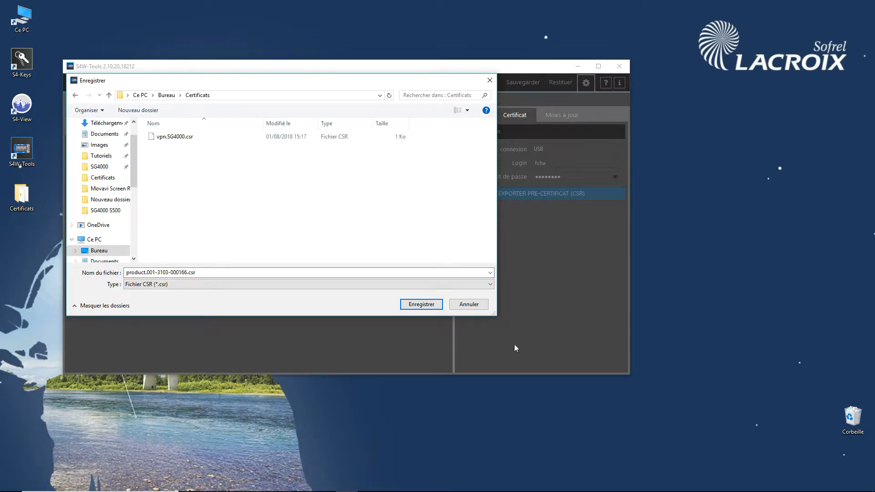
left_click(433, 305)
left_click(345, 248)
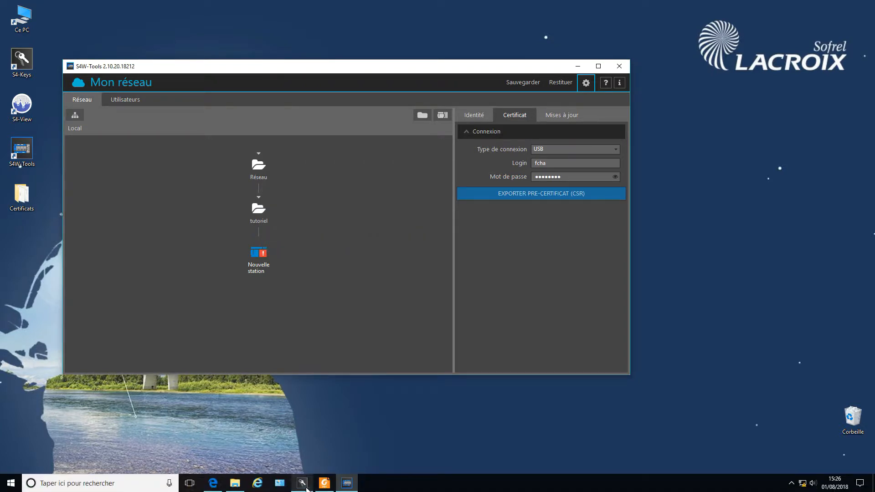
Switch to S4-Keys and sign a certificate from product.001-3103-000166.csr with the description S4W
left_click(303, 484)
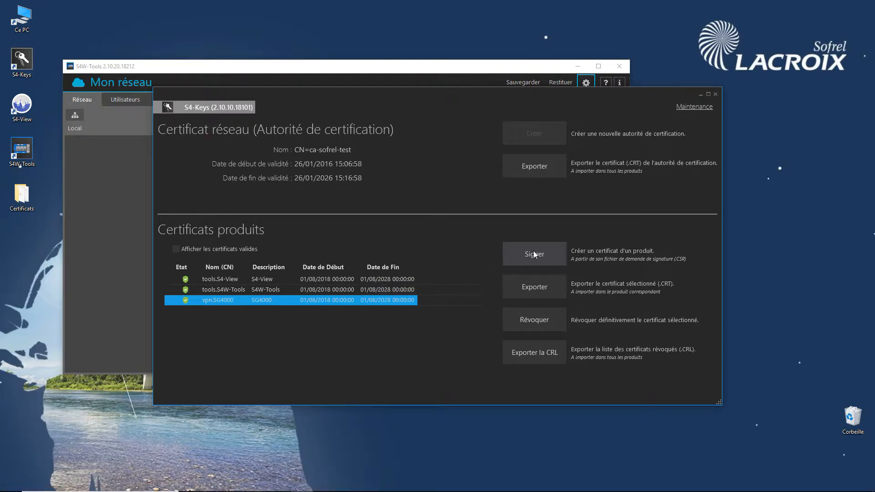
left_click(534, 253)
left_click(541, 223)
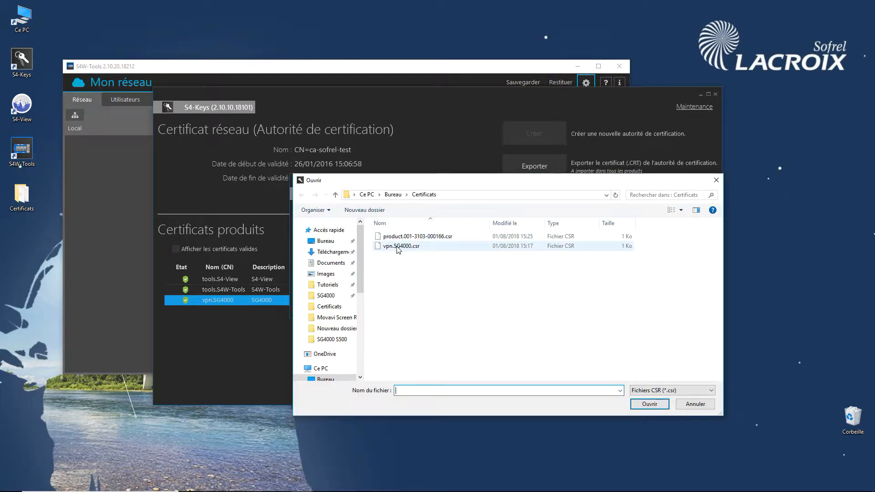
double_click(406, 237)
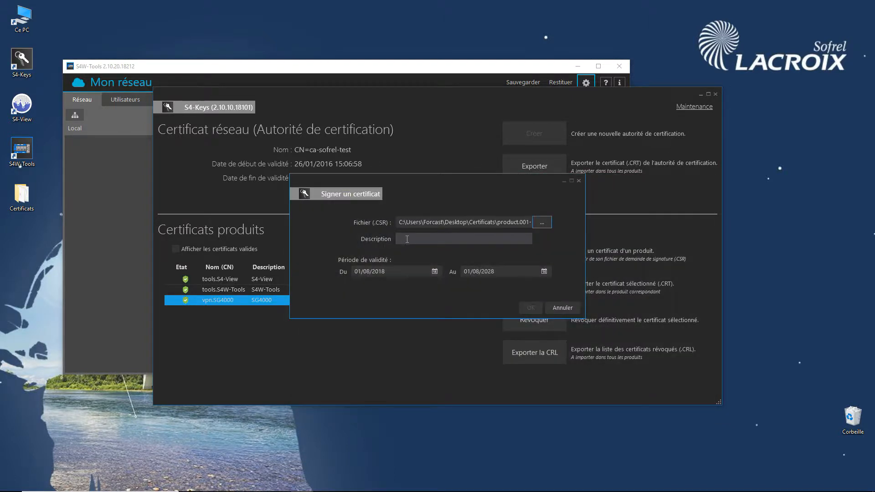
left_click(419, 241)
type("S4W")
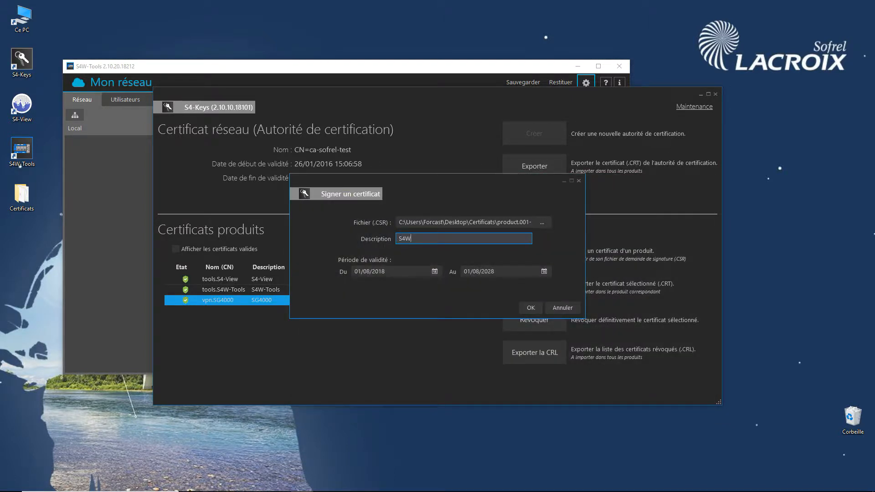
left_click(531, 307)
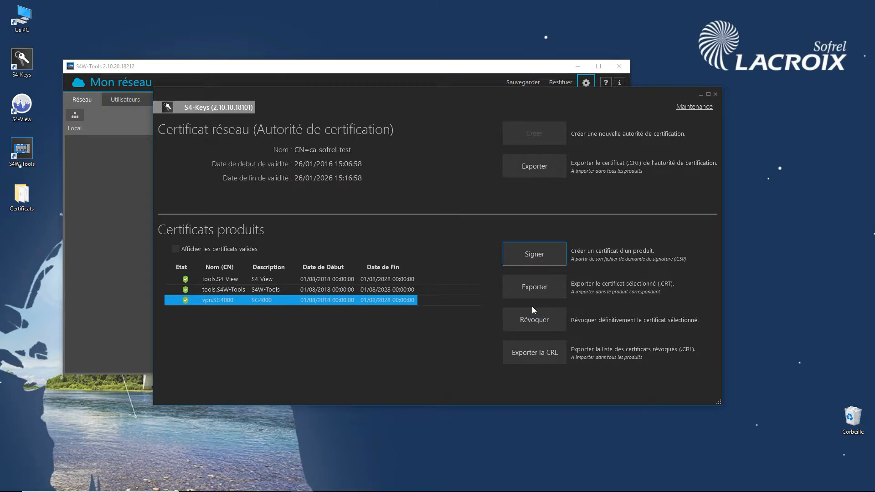
left_click(449, 252)
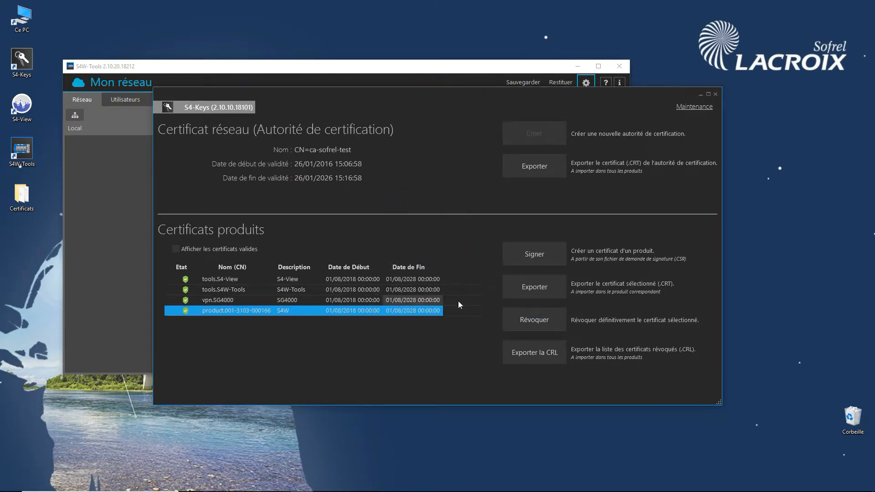
Export the signed S4W certificate as product.001-3103-000166.crt into the Certificats folder
left_click(528, 290)
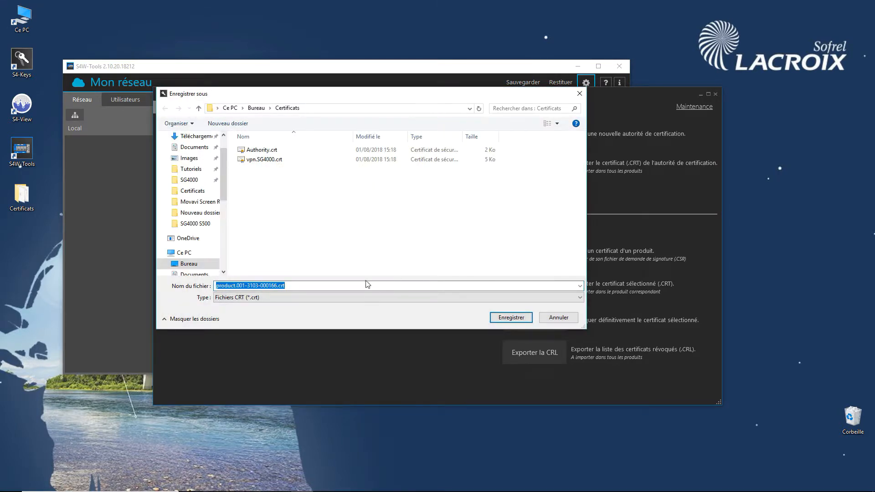
left_click(503, 316)
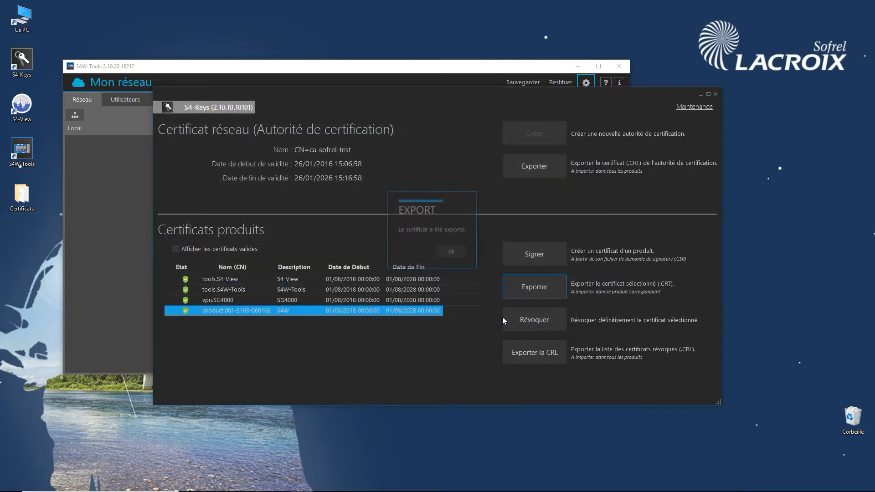
left_click(457, 250)
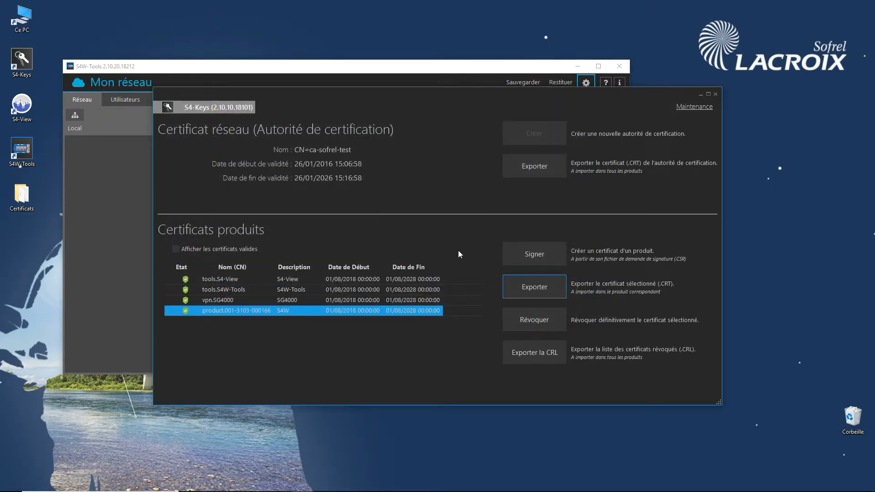
Return to S4W-Tools, open the new station's configuration and set its general description label to S4W
left_click(700, 95)
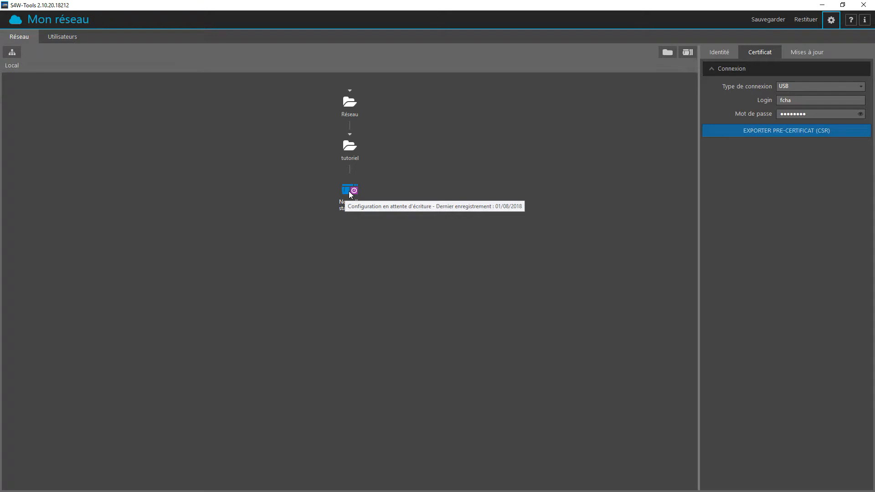
double_click(349, 191)
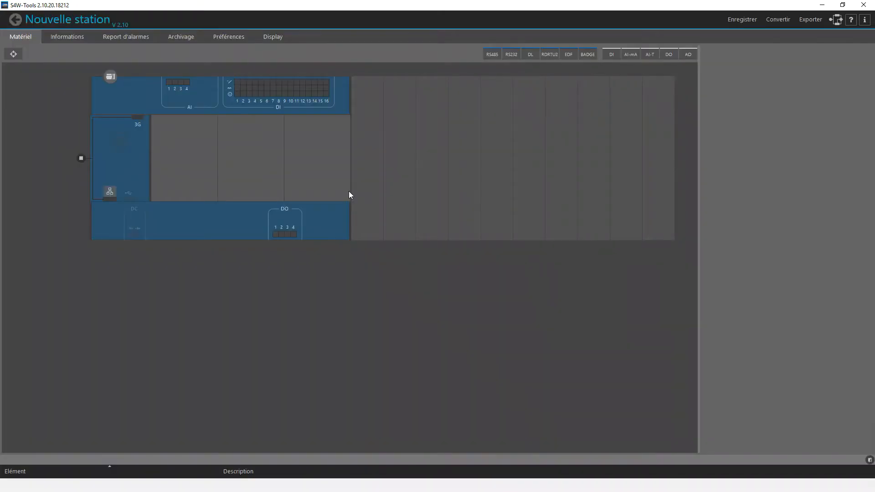
left_click(105, 80)
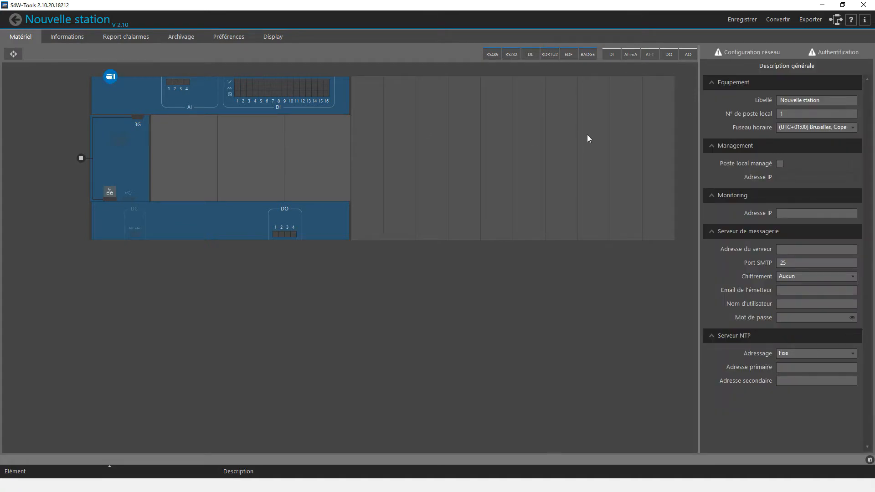
left_click_drag(831, 99, 706, 102)
type("S4W")
Import product.001-3103-000166.crt as the station's product certificate in its authentication settings and widen the settings area
left_click(822, 51)
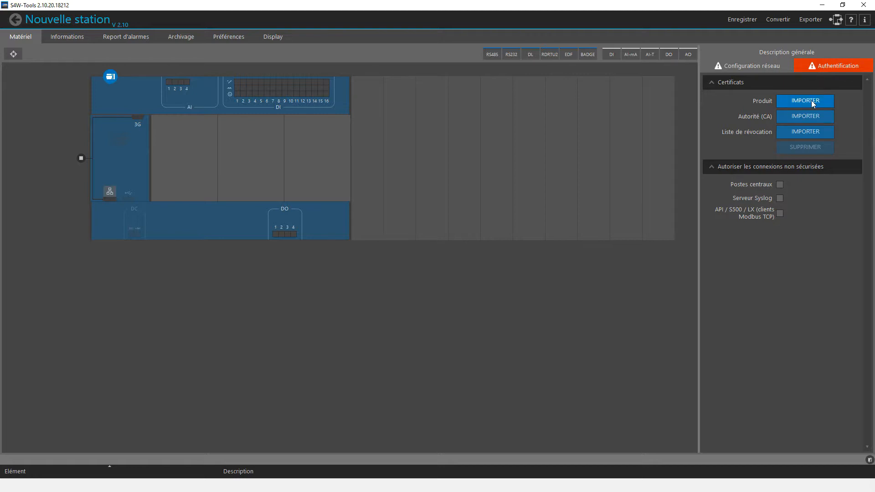
left_click(805, 101)
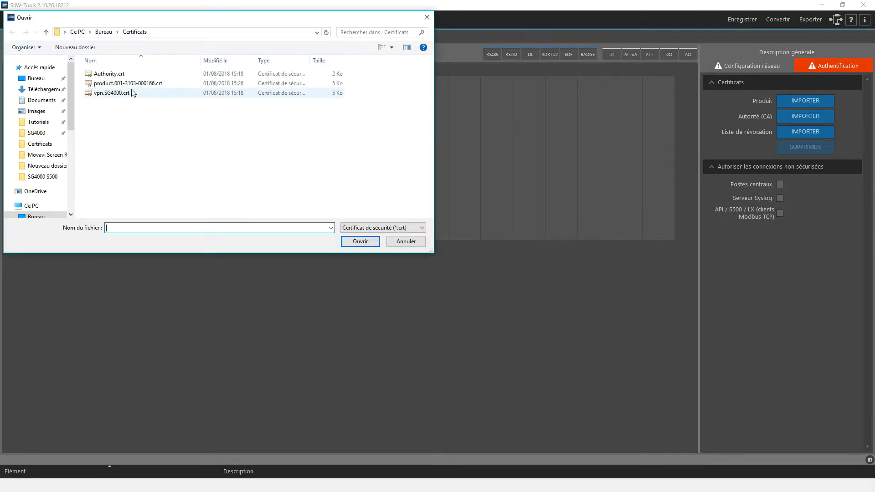
double_click(136, 84)
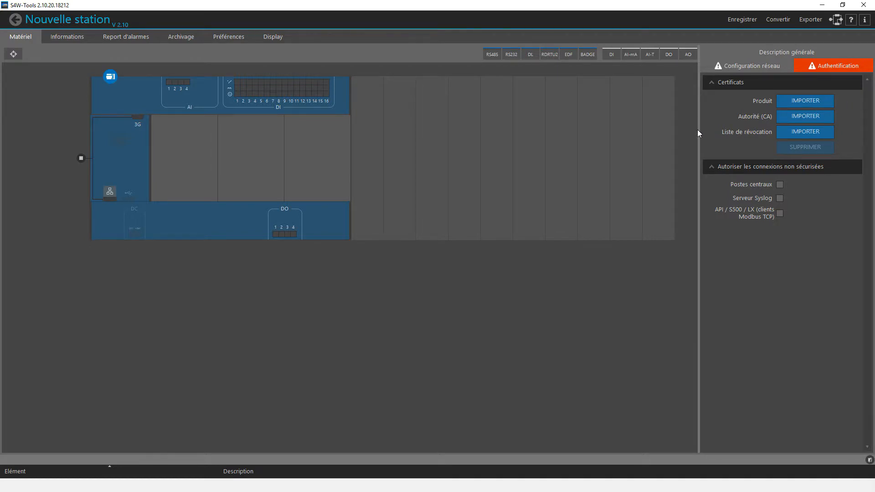
left_click_drag(698, 132, 608, 146)
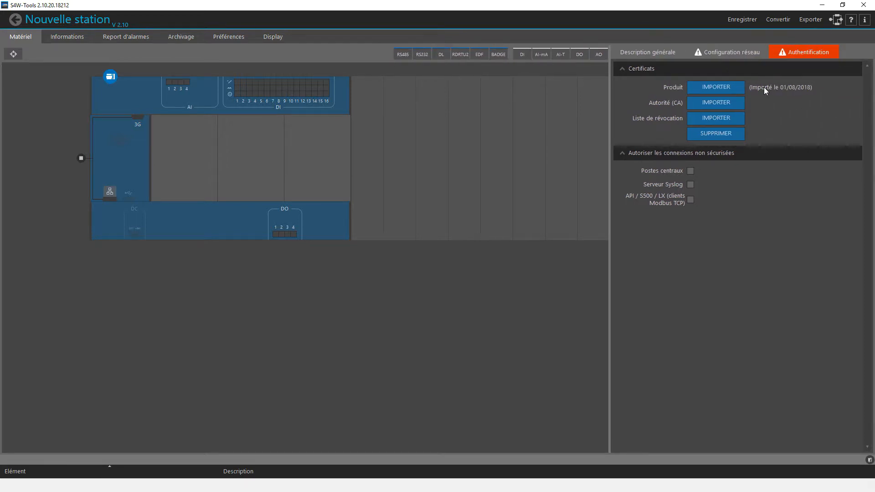
Import Authority.crt as the station's certificate authority and CRL.crl as its revocation list in the authentication settings
left_click(715, 103)
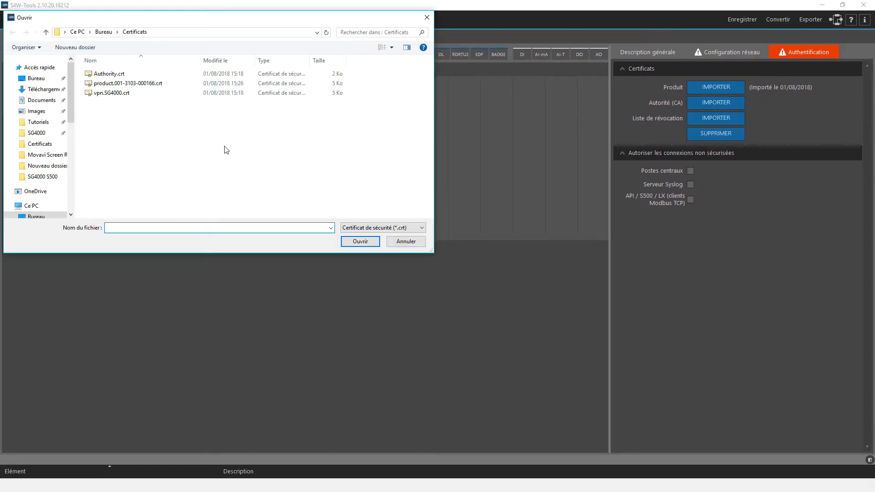
double_click(112, 75)
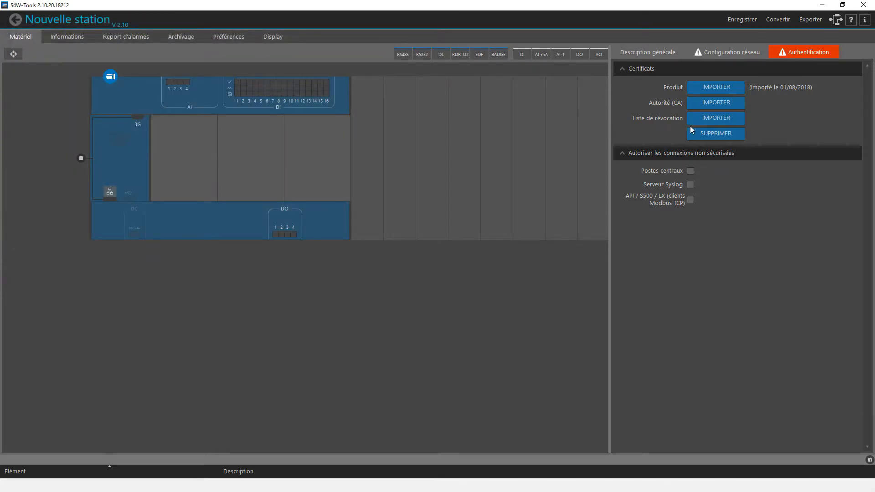
left_click(709, 118)
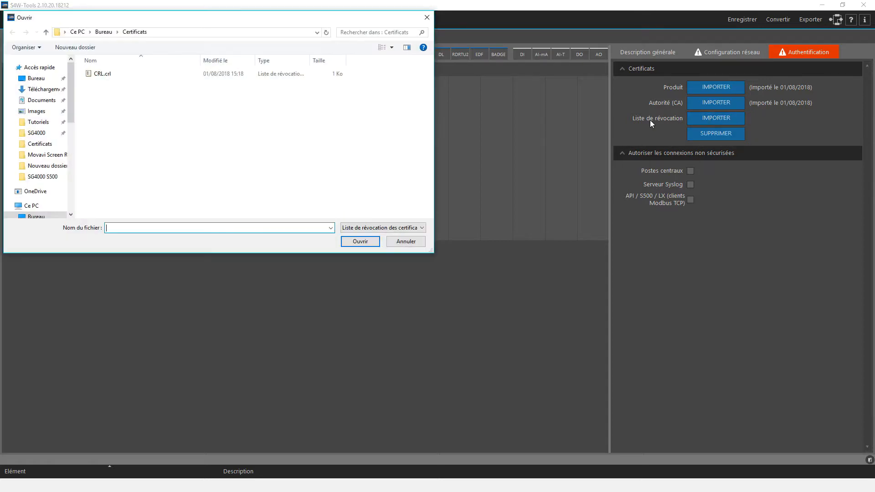
double_click(94, 74)
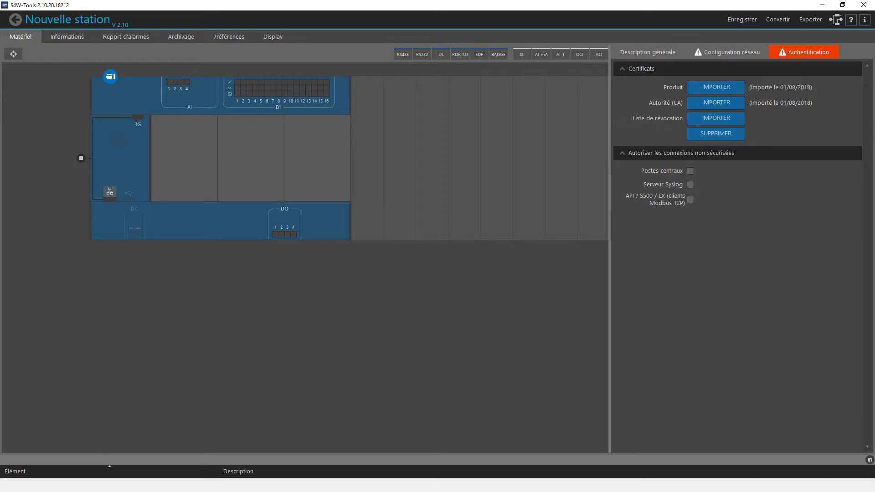
left_click(729, 119)
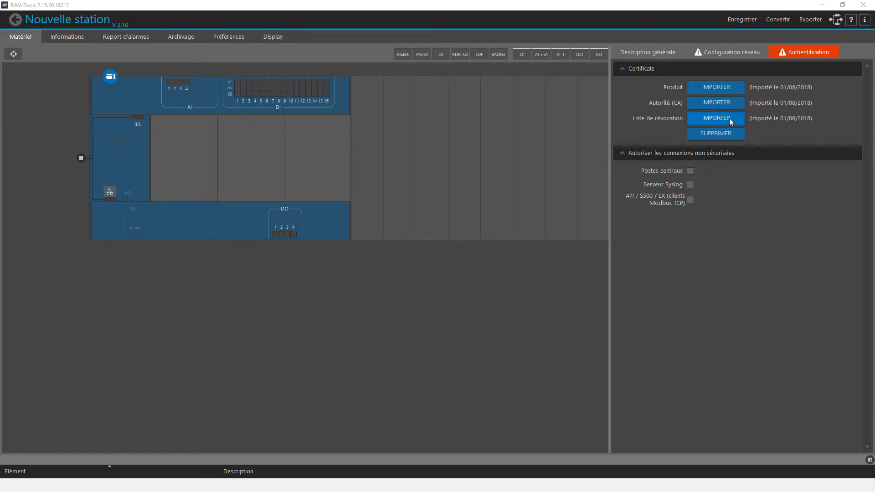
In the station's network configuration, set the SG4000 server IP address to 80.13.133.202 and the GPRS APN name to orange.m2m.spec
left_click(719, 50)
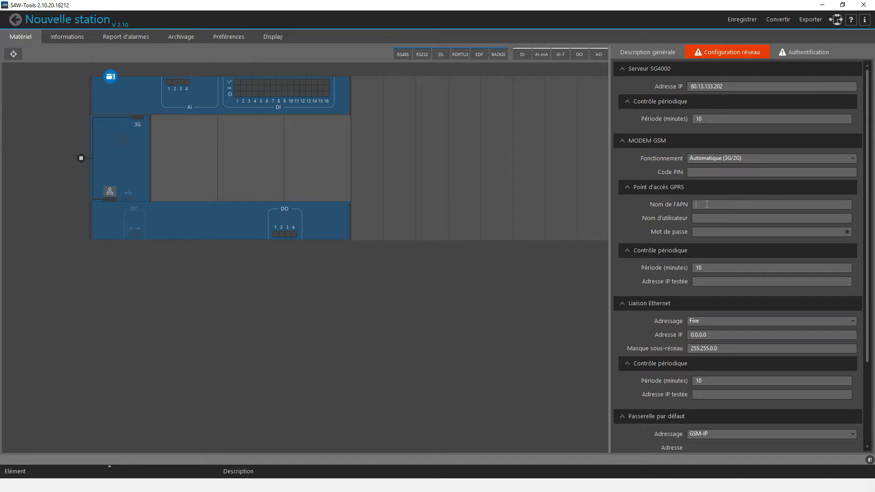
type("ange.m2m.spec")
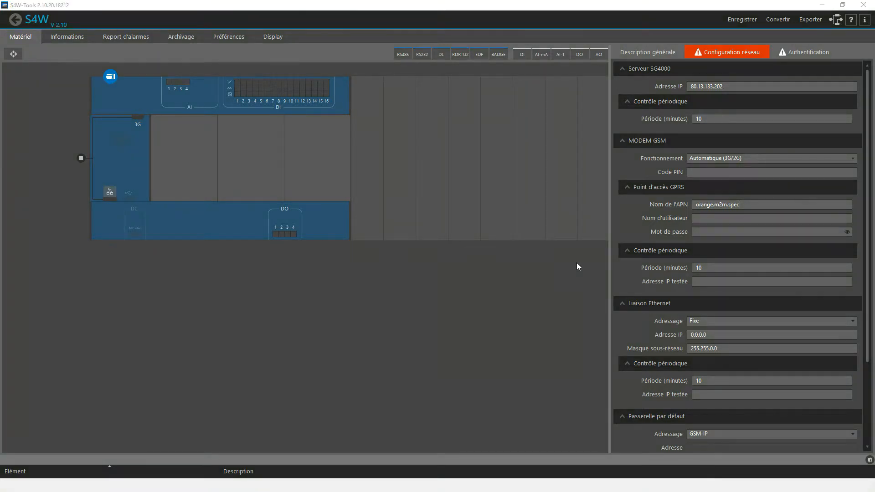
Try fixed addressing (Fixe) for the station's default gateway and restore it to GSM-IP
left_click_drag(869, 236, 871, 327)
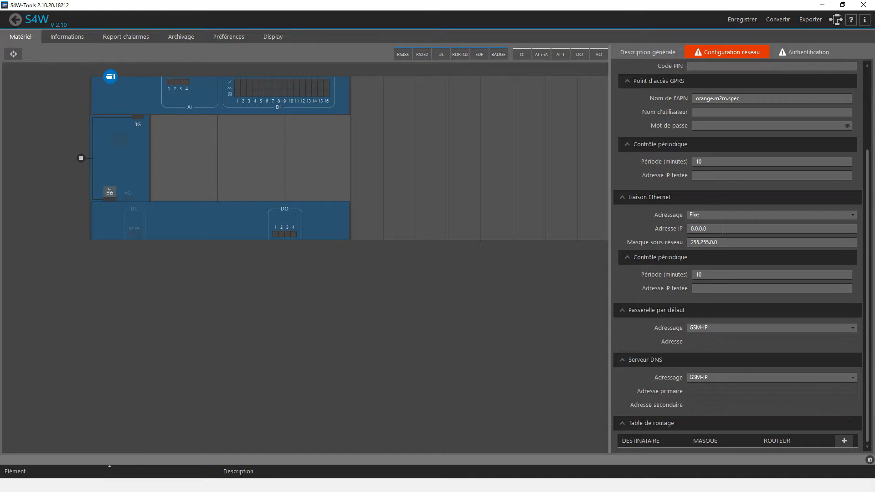
left_click_drag(723, 231, 680, 233)
left_click(705, 329)
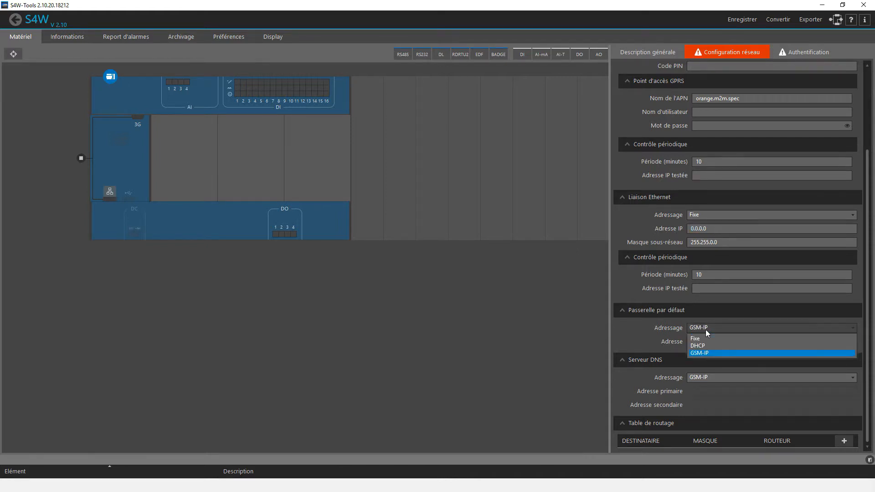
left_click(699, 340)
left_click_drag(725, 339, 670, 345)
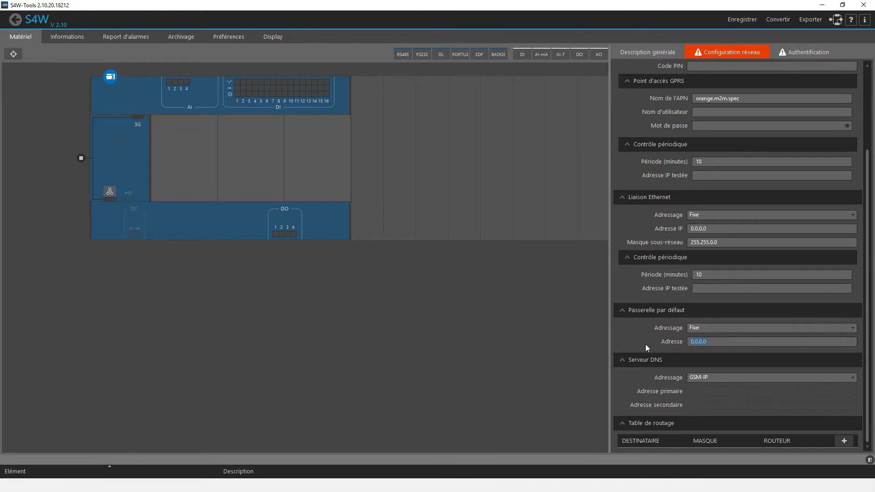
left_click(710, 328)
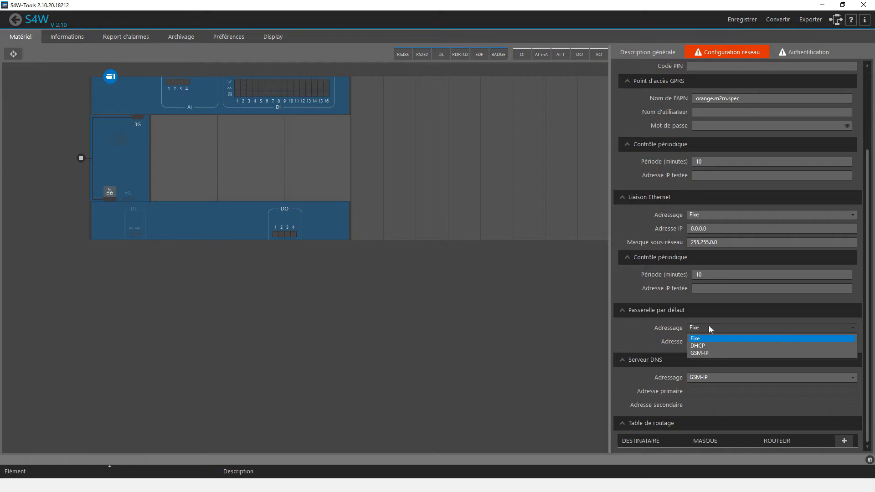
left_click(707, 353)
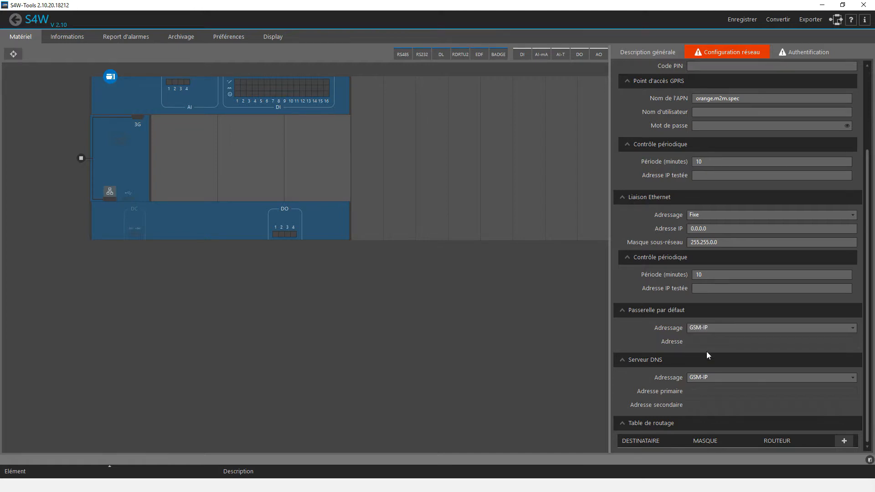
Create a logic state information on digital input 1 and label it Contact
left_click(238, 86)
left_click_drag(733, 99, 614, 101)
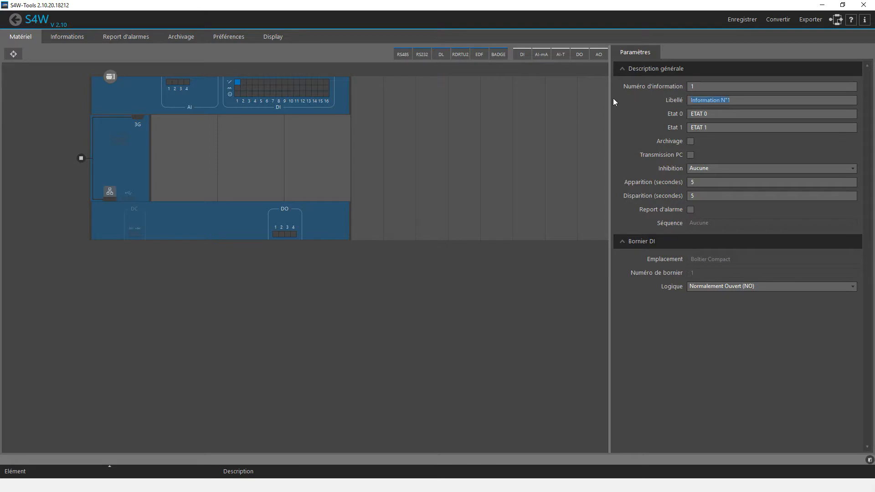
type("Contact")
Add a duration counter on digital input 1 labelled Compteur, with active loop Ouverte and display unit Secondes
left_click(236, 93)
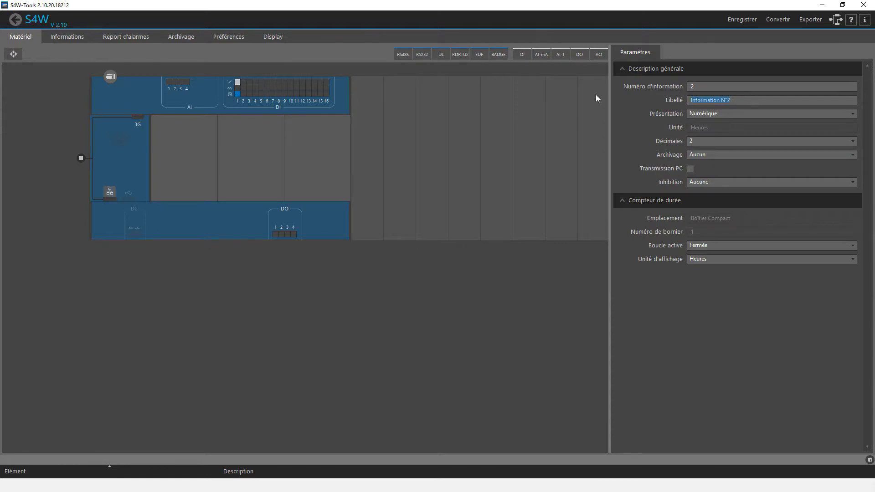
type("Compteur")
left_click(695, 244)
left_click(698, 261)
left_click(698, 259)
left_click(704, 269)
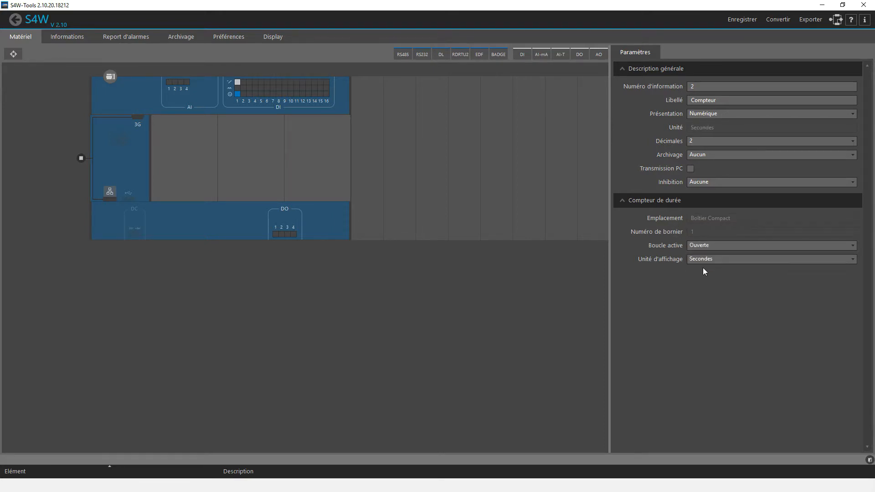
Save the S4W station configuration and return to the network overview
left_click(742, 17)
left_click(476, 275)
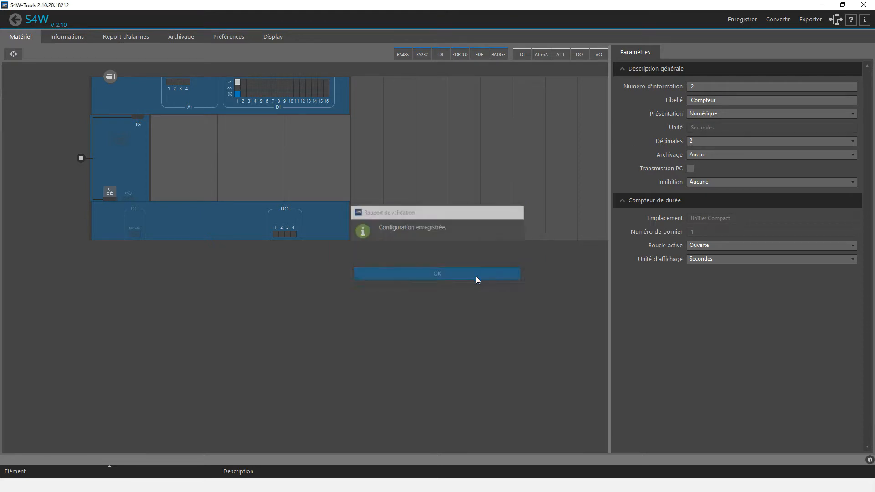
left_click(16, 19)
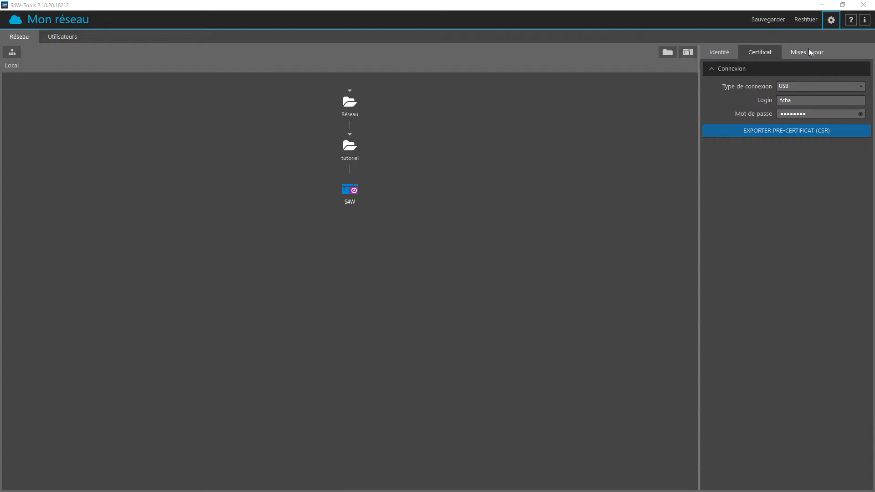
Update the S4W station's Configuration element over the USB connection and open the station's identity details
left_click(809, 51)
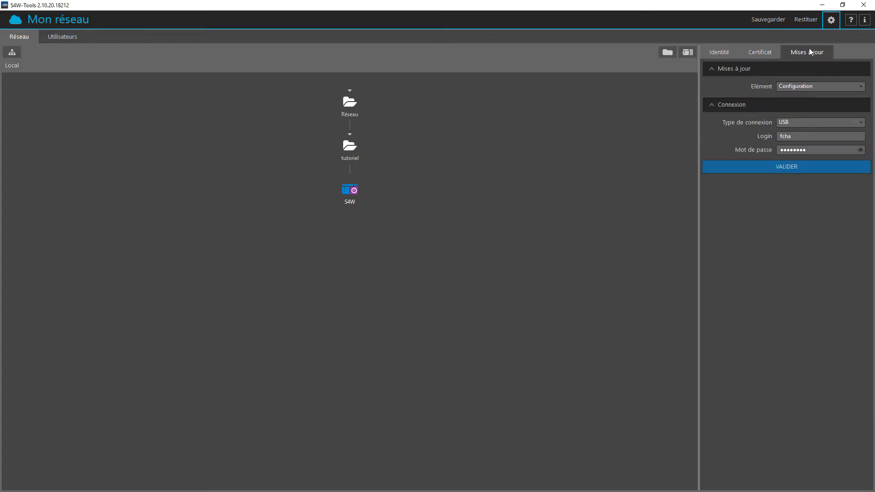
left_click(791, 86)
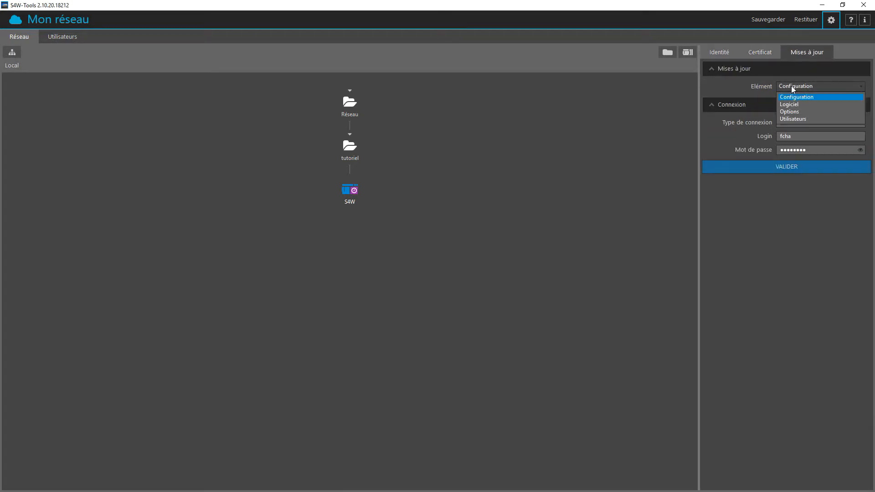
left_click(791, 86)
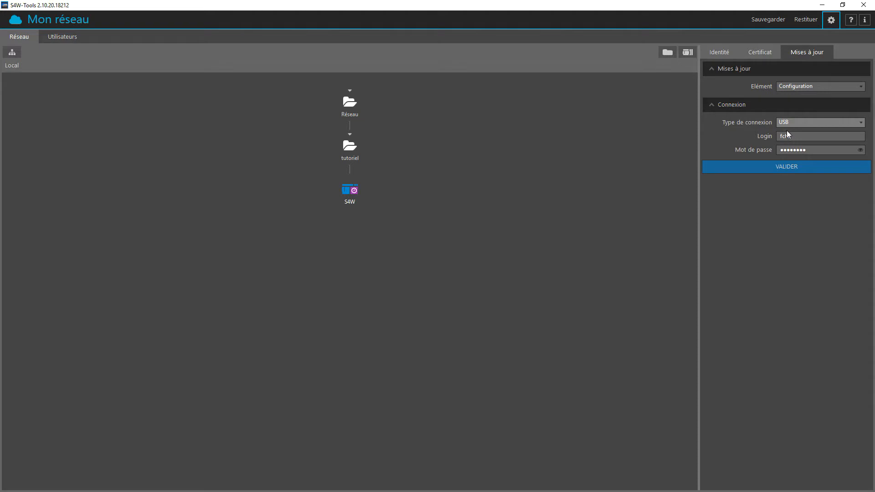
left_click(783, 171)
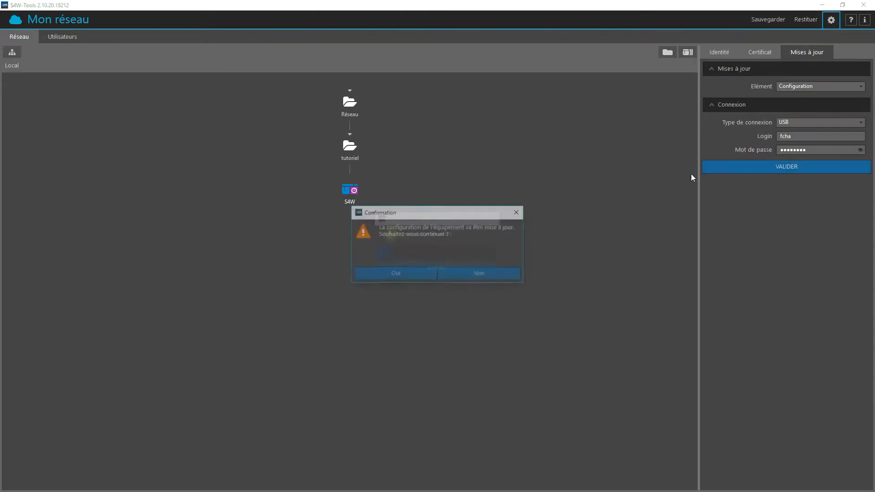
left_click(389, 274)
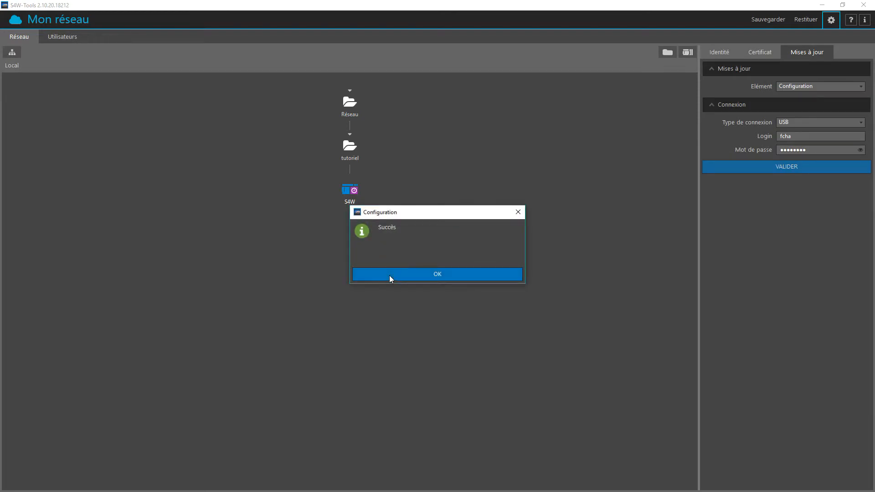
left_click(445, 276)
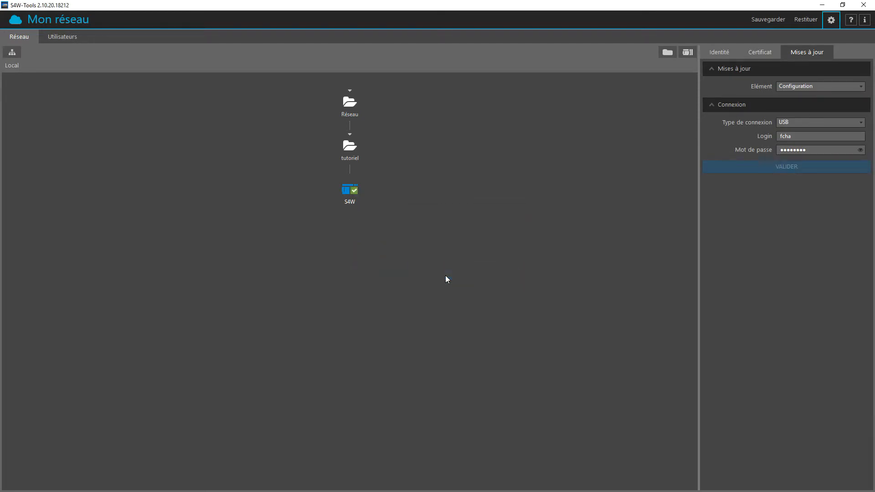
mouse_move(350, 189)
left_click(723, 53)
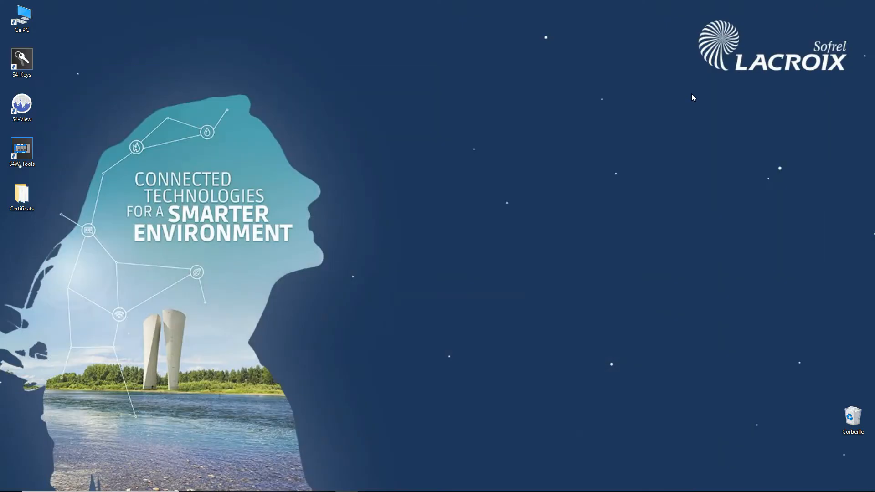
Switch to S4-View and connect to the S4W station over USB
left_click(821, 4)
left_click(377, 484)
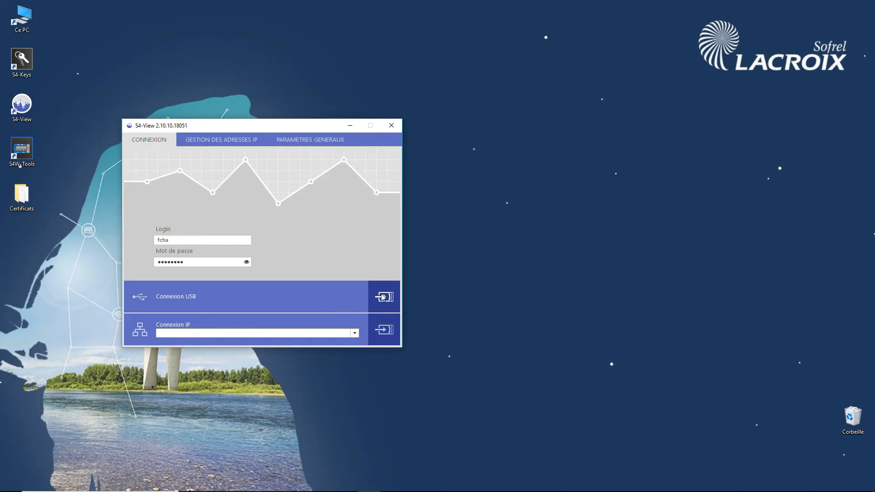
left_click(383, 297)
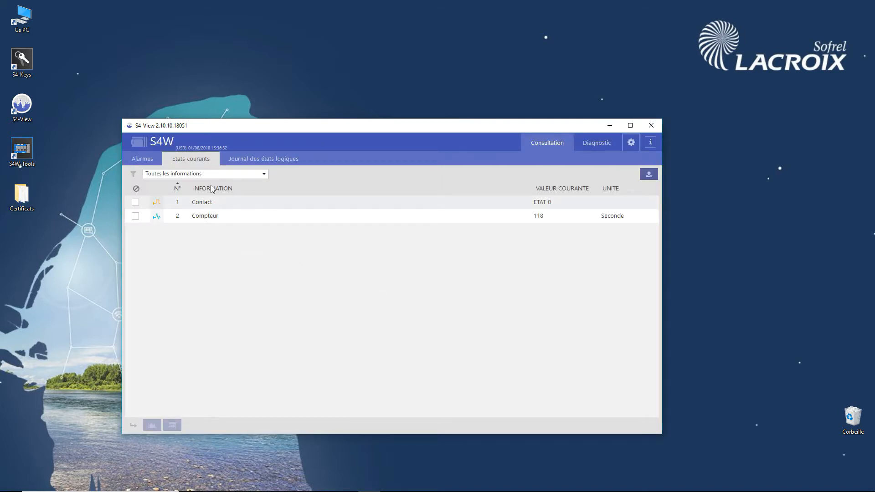
Review the station's operating log and open the IP diagnostic of its 3G communication hardware
left_click(598, 141)
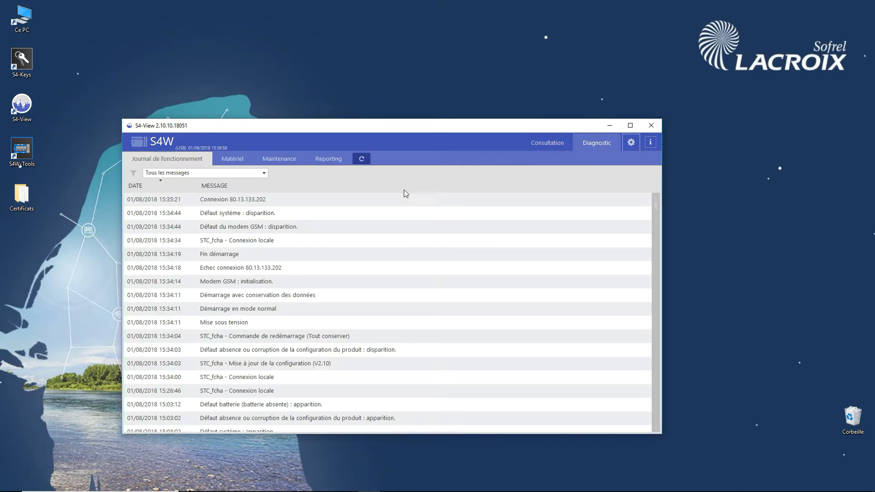
left_click(226, 160)
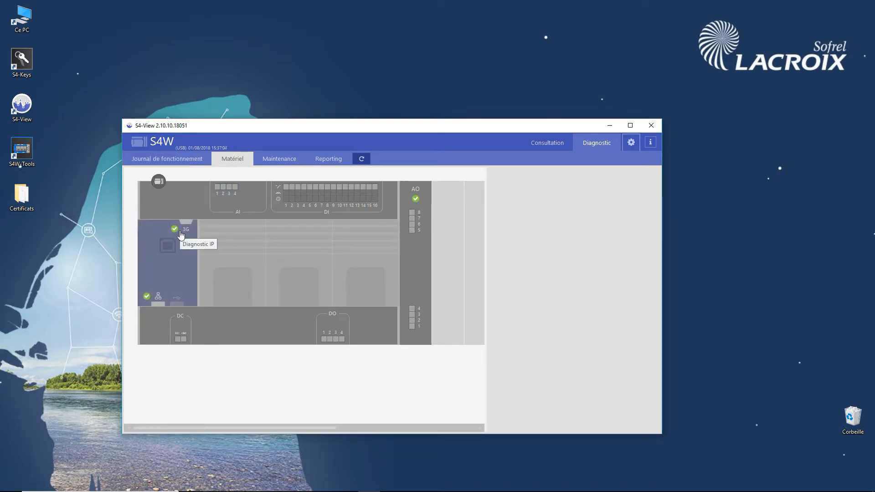
left_click(181, 234)
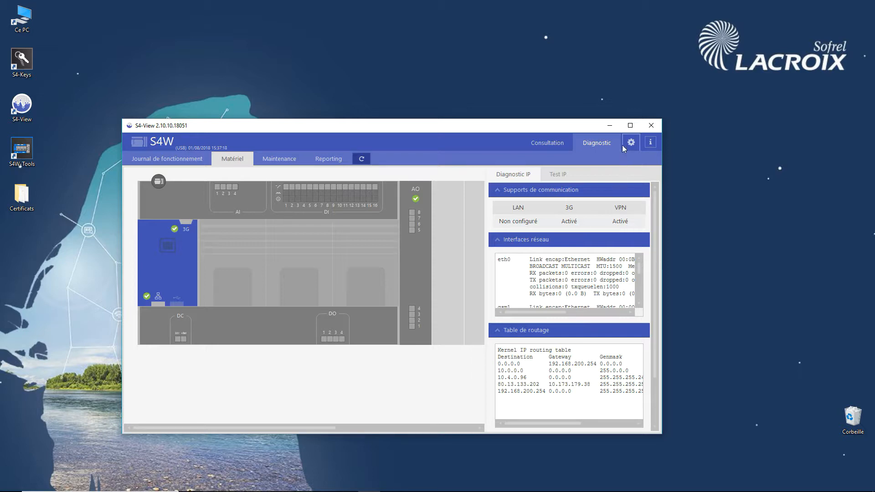
Enlarge the IP diagnostic area, examine the gsm1 and tun0 network interface addresses, and minimize S4-View
left_click(630, 126)
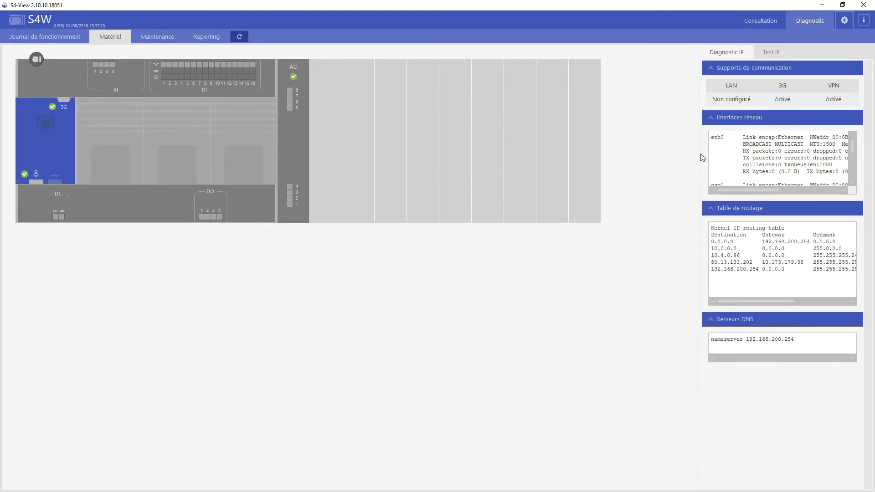
left_click_drag(698, 153, 584, 181)
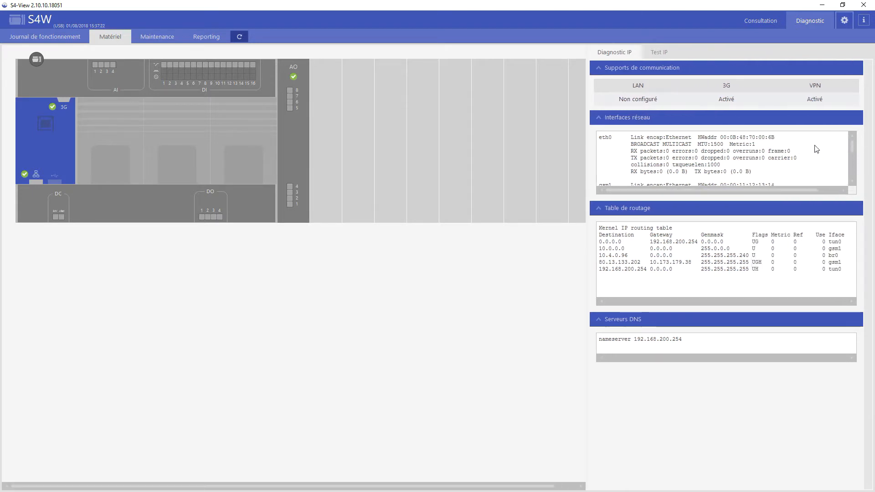
left_click_drag(852, 147, 853, 158)
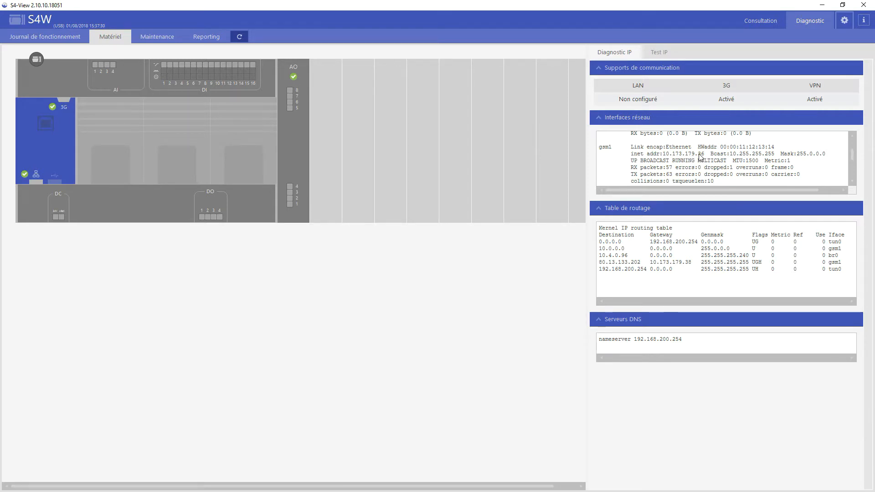
scroll(854, 184, "down", 4)
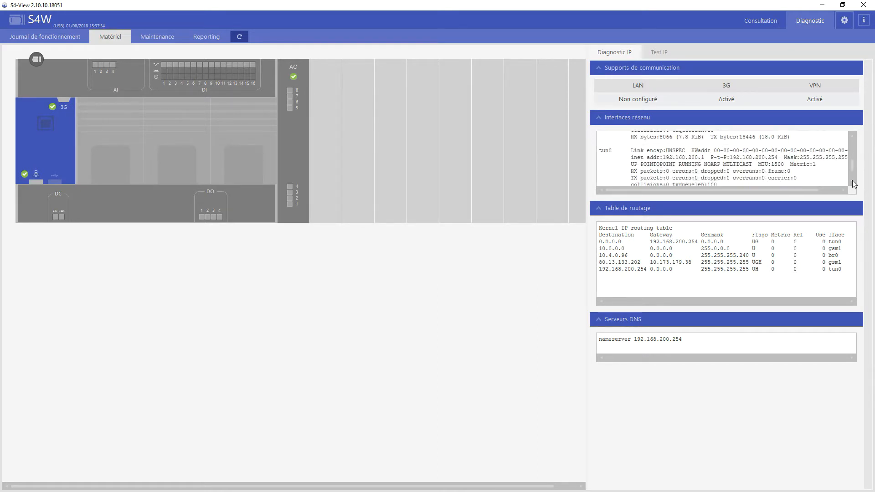
scroll(853, 184, "down", 1)
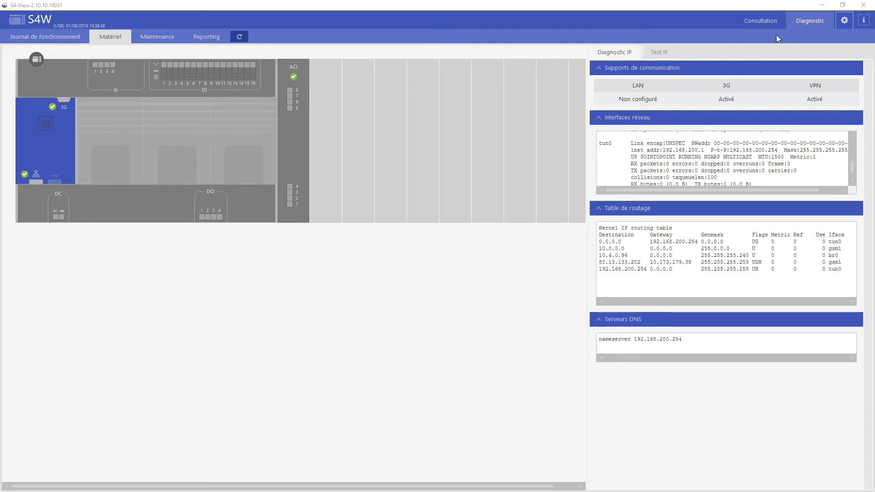
left_click(822, 5)
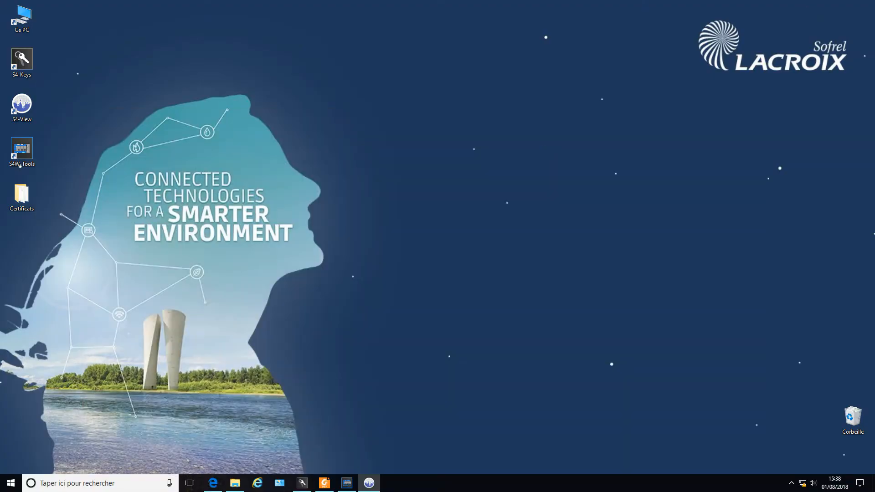
Switch to the SG4000 web interface in Edge, review its equipment diagnostic, and run a ping test to 192.168.200.1
left_click(213, 486)
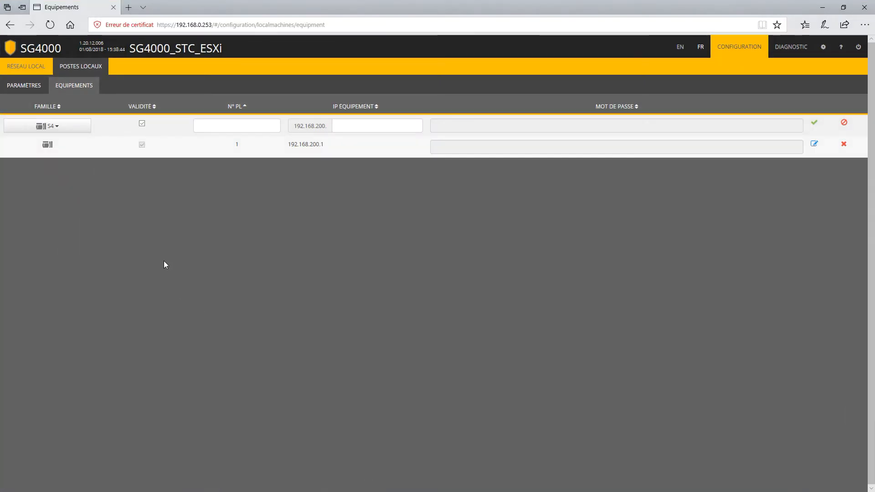
left_click(790, 47)
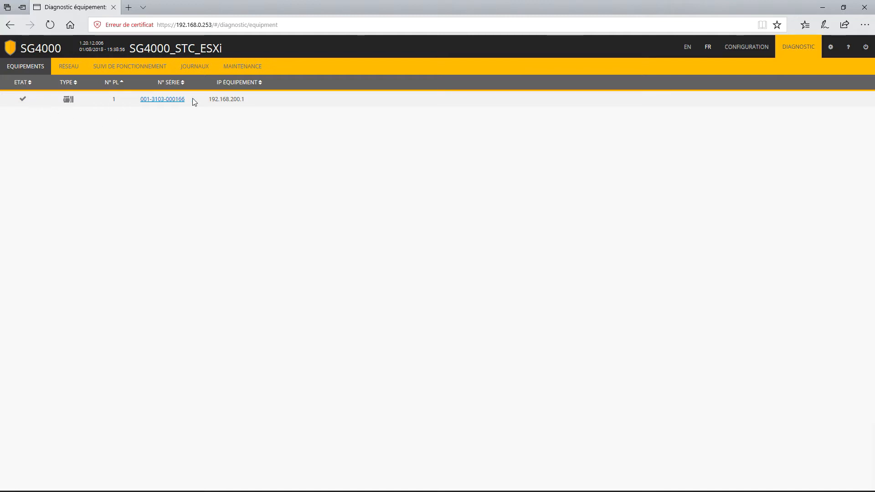
left_click(68, 69)
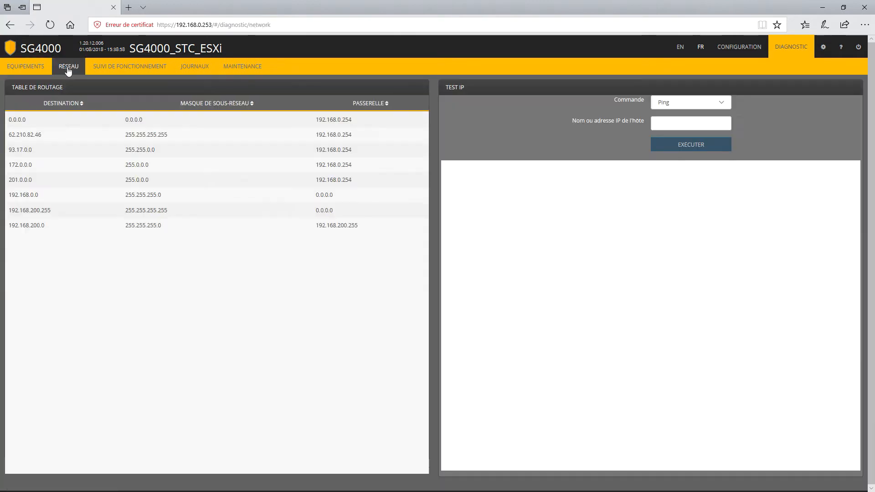
left_click(676, 123)
type("192.168.200.1")
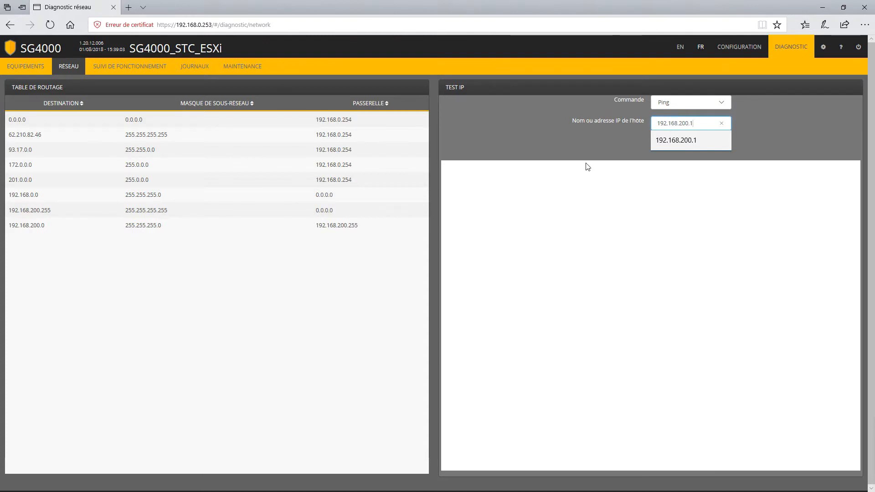
left_click(679, 140)
left_click(680, 142)
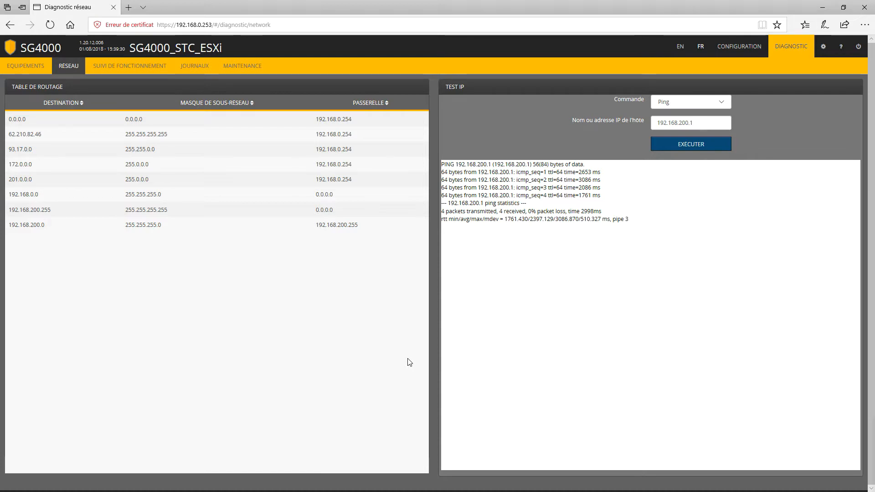
Open a Windows Command Prompt as administrator and ping 192.168.200.1
key("super")
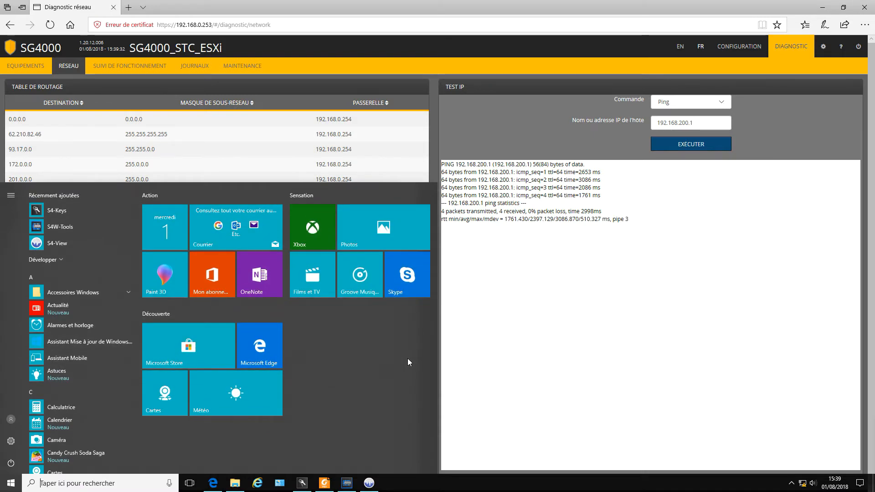
type("cmd")
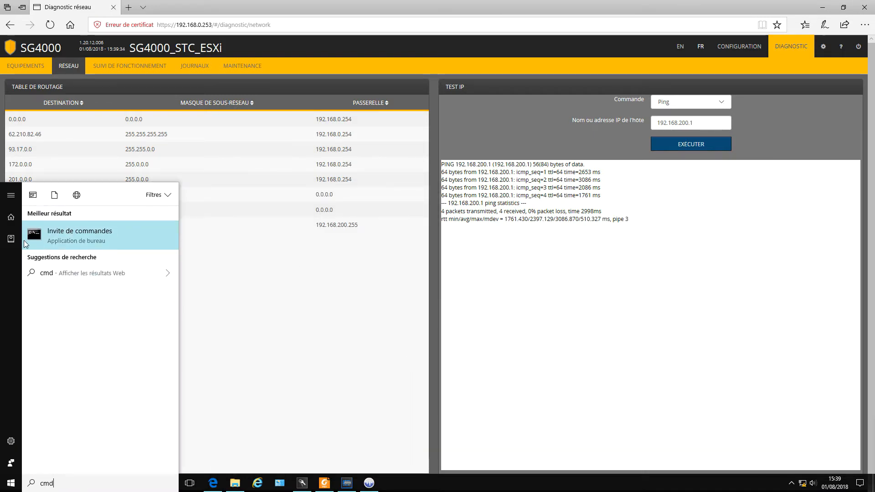
right_click(74, 233)
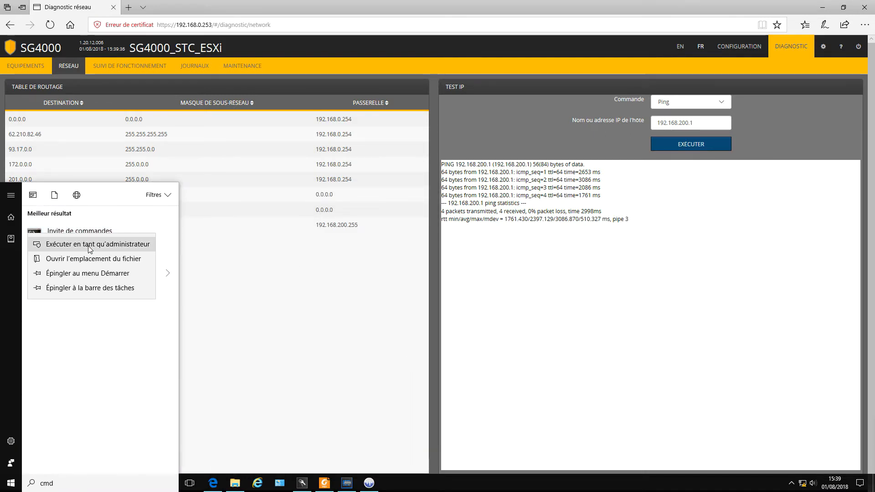
left_click(89, 244)
left_click(403, 298)
left_click_drag(305, 53, 348, 133)
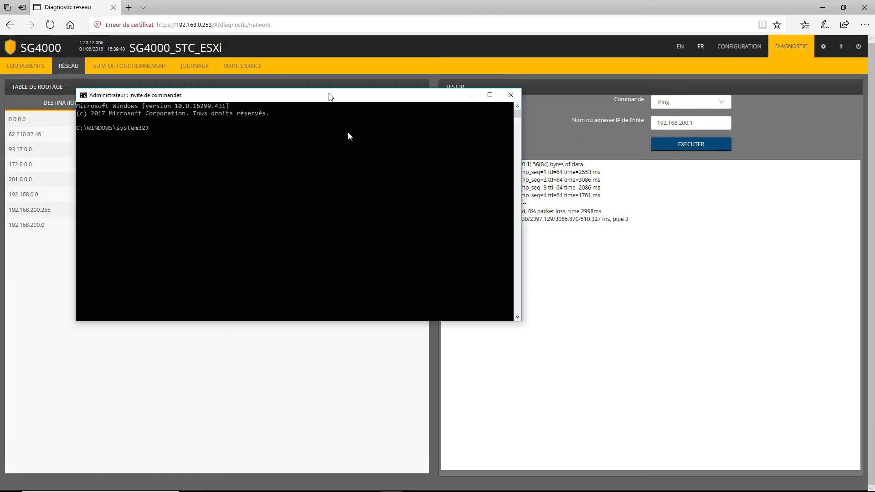
left_click_drag(330, 96, 361, 159)
type("ping 192.168.200.1")
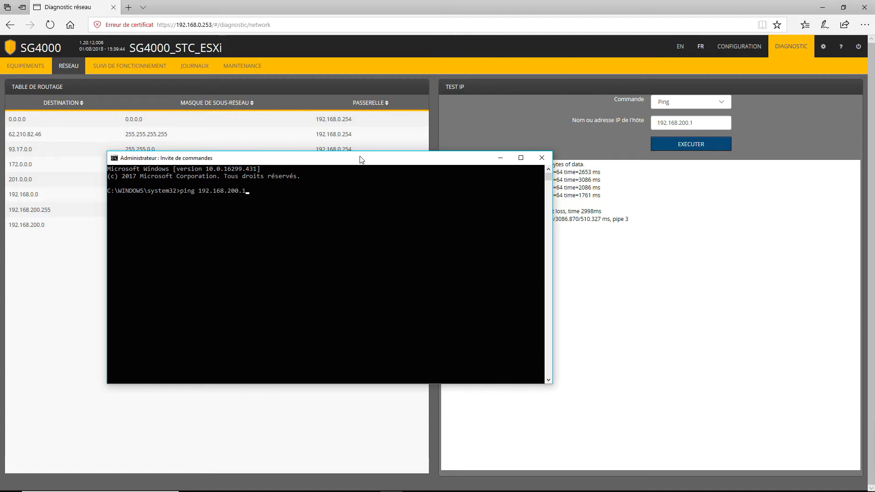
key("Return")
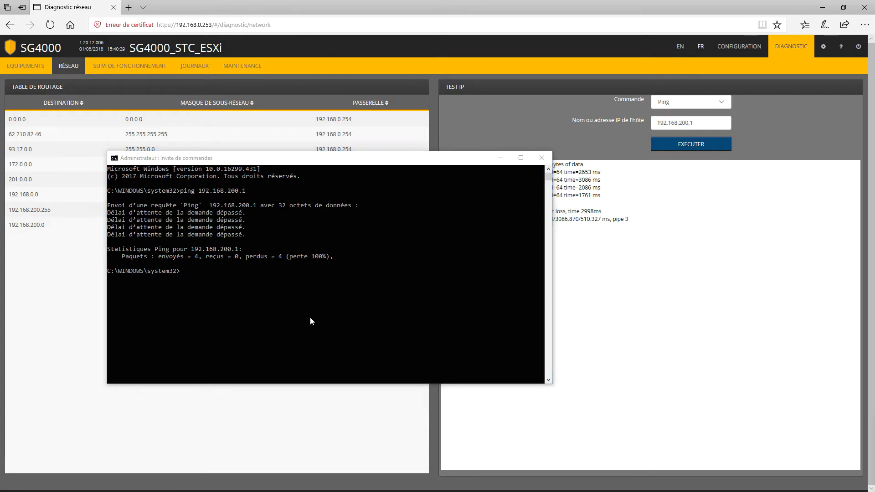
Add a persistent route to network 192.168.200.0 with mask 255.255.255.0 through gateway 192.168.0.253 (route add with -p)
left_click(249, 291)
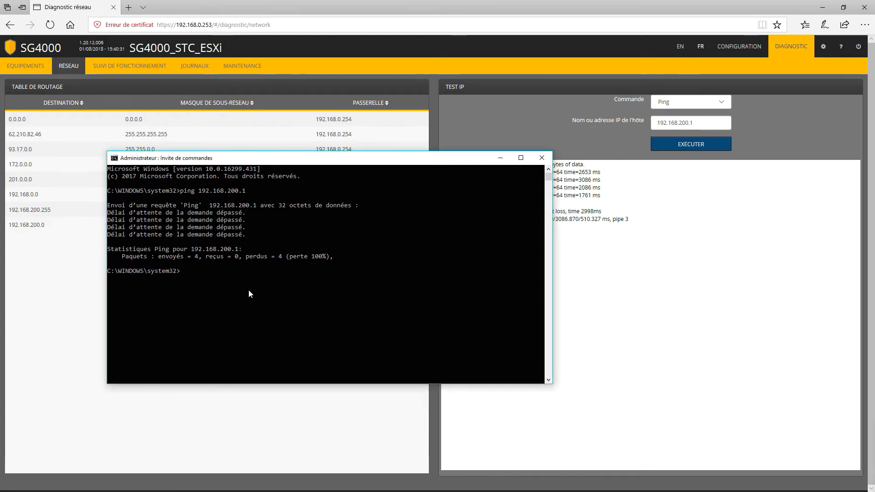
type("route add 192.168.200.0 mask ")
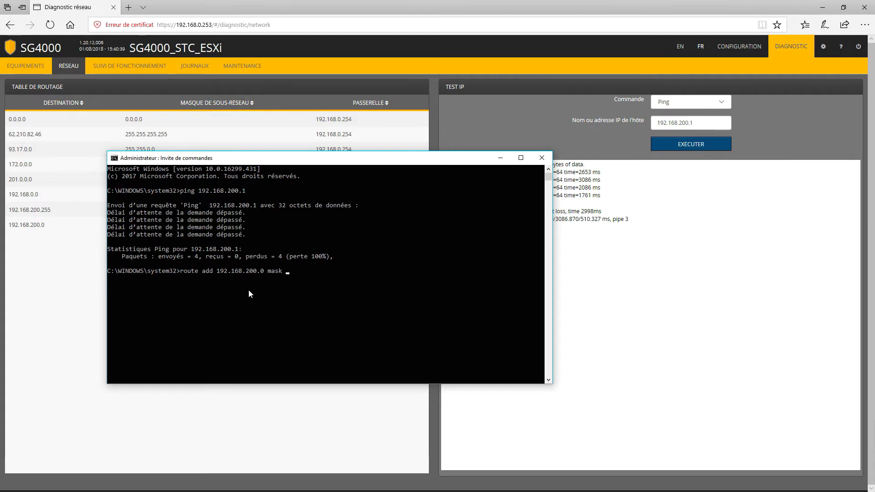
type("255.255.255.0 192")
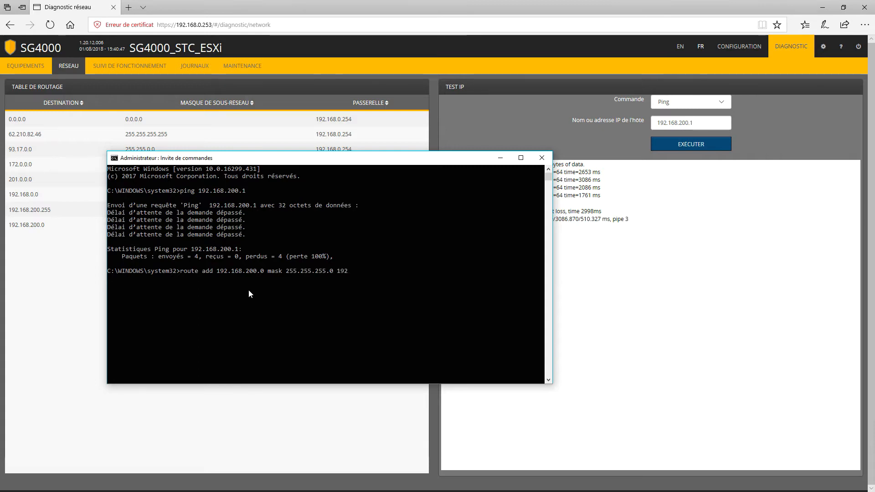
type(".168.0.253")
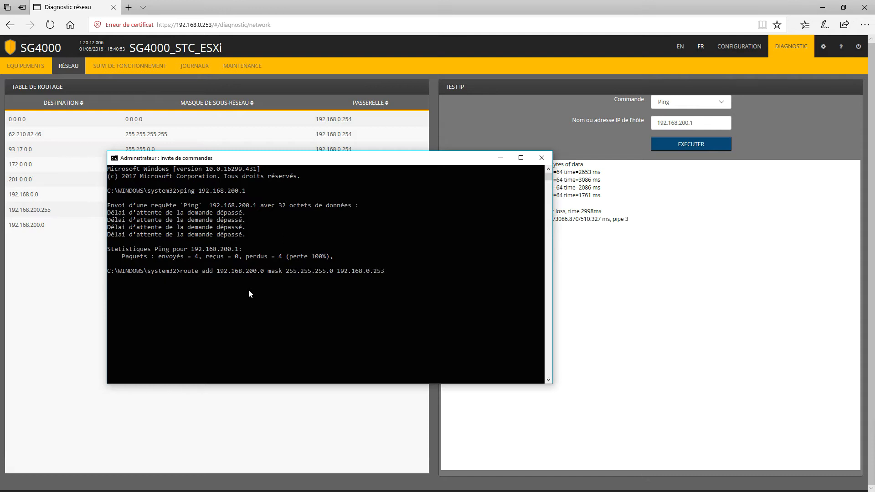
type(" -p")
key("Return")
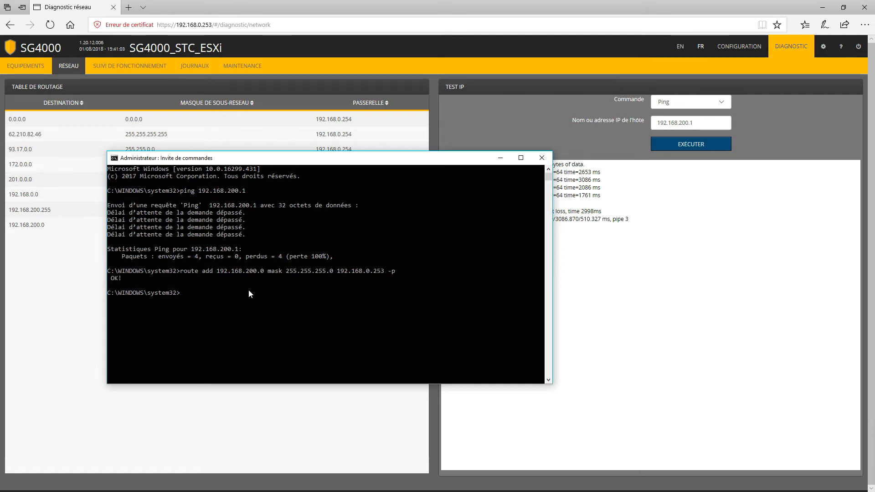
Ping 192.168.200.1 again through the new route, and minimize the Command Prompt and the browser
type("ping 192.")
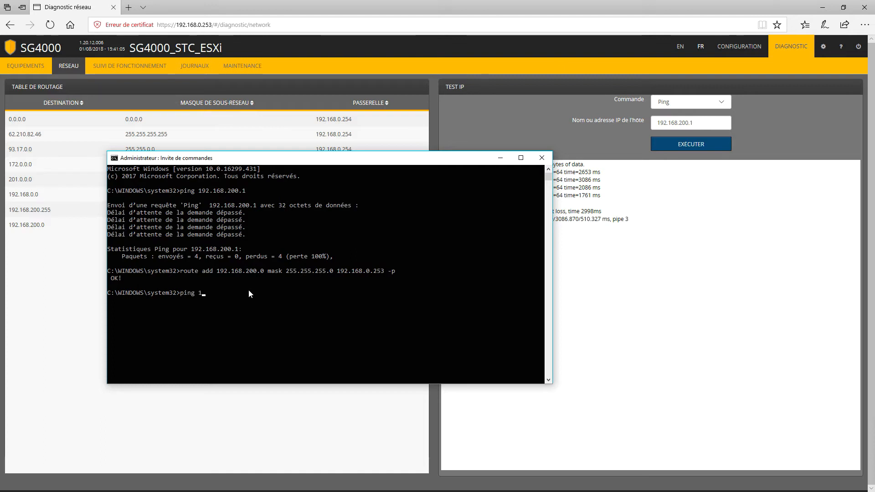
type("168.200.1")
key("Return")
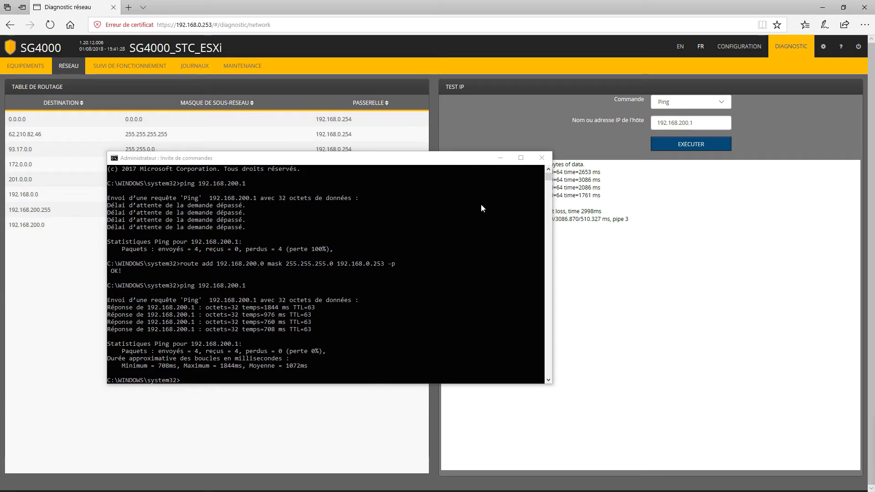
left_click(502, 157)
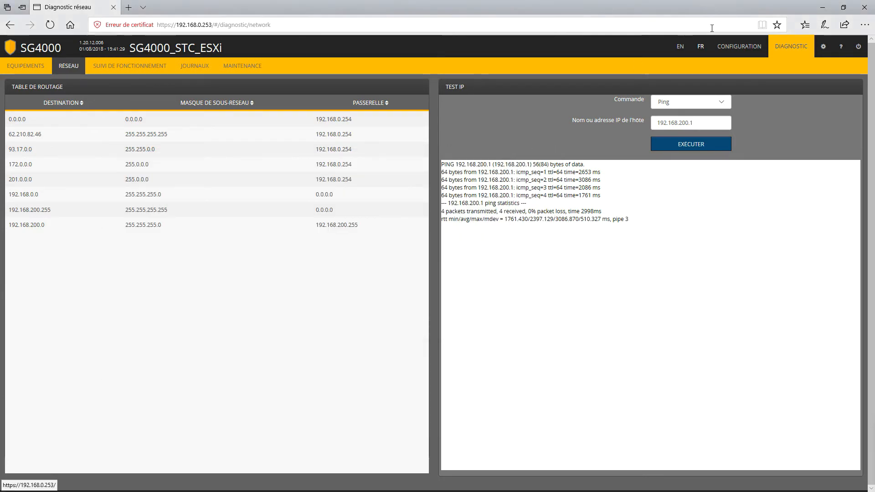
left_click(823, 7)
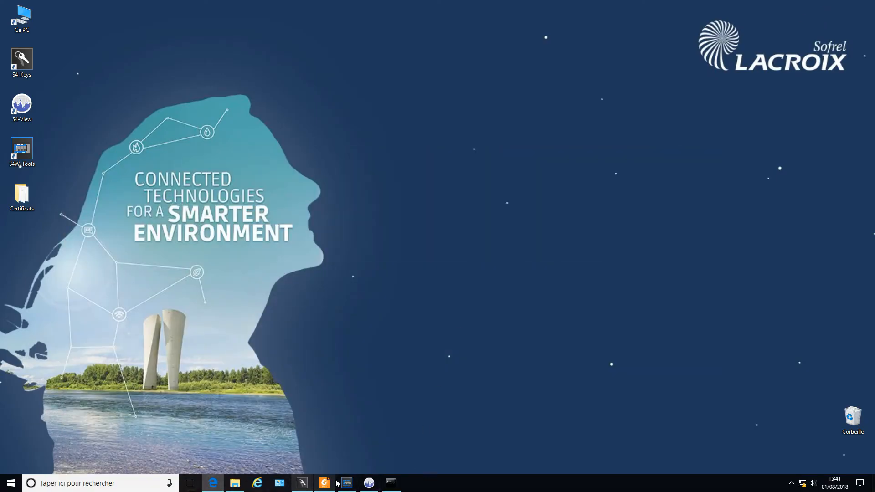
Close the USB session in S4-View and connect to the station over IP at 192.168.200.1
left_click(369, 483)
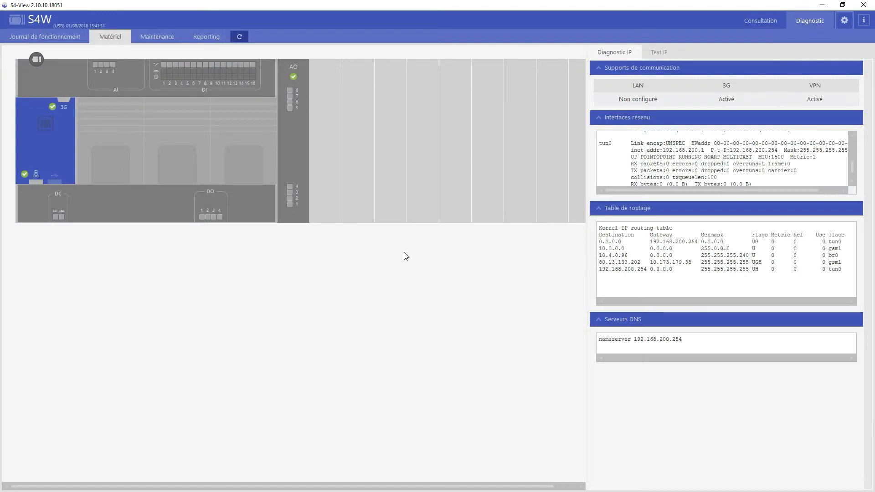
left_click(863, 5)
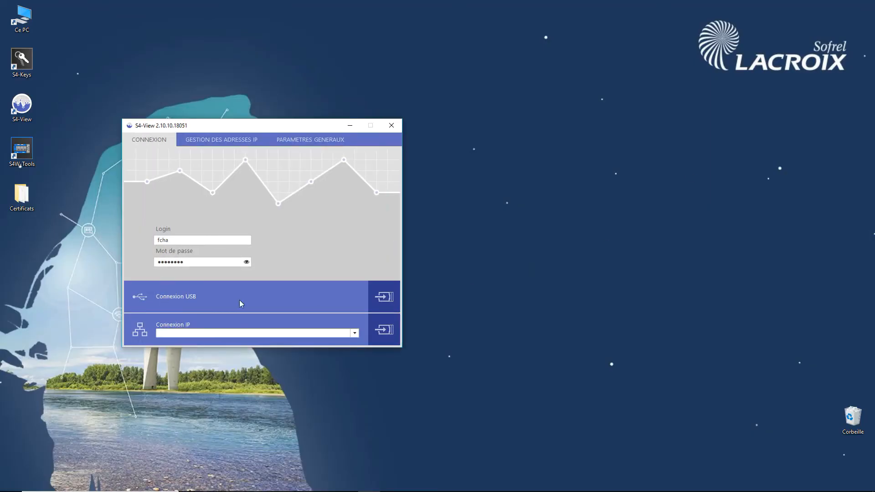
left_click(170, 334)
type("192.168.200.1")
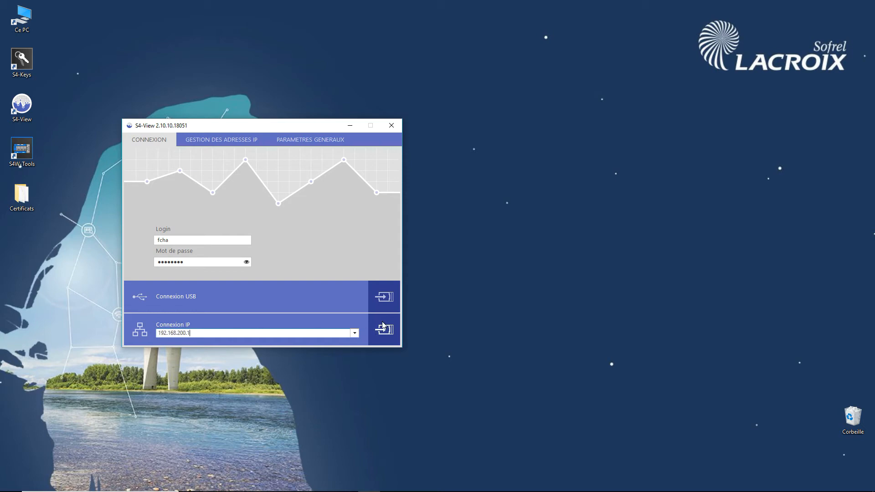
left_click(385, 330)
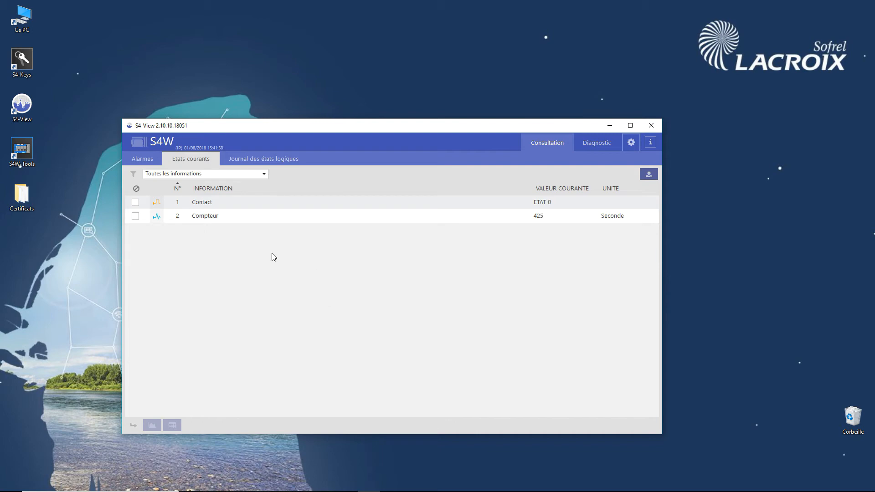
Review the local and remote connection entries in the station's operating log, and minimize S4-View
left_click(595, 143)
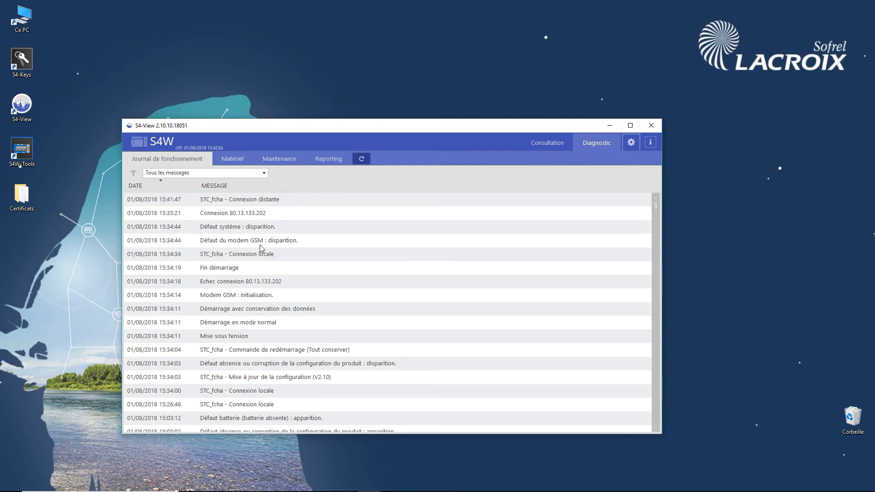
left_click(209, 255)
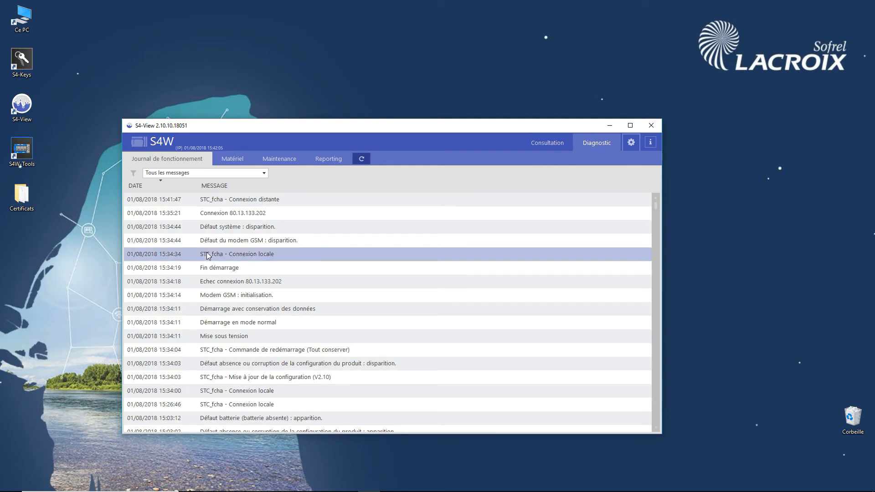
left_click(260, 202)
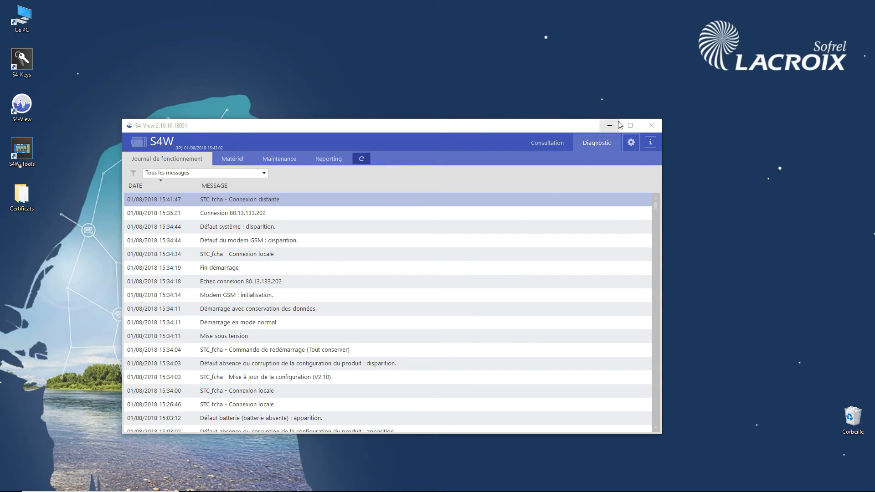
left_click(610, 125)
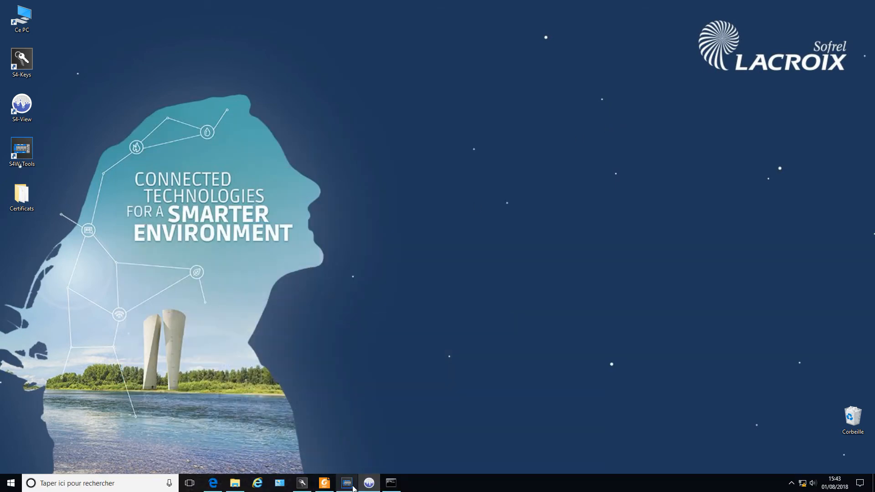
Switch to S4W-Tools, open the station's configuration, and add a numeric information of type Formule to its information list
left_click(351, 483)
double_click(350, 192)
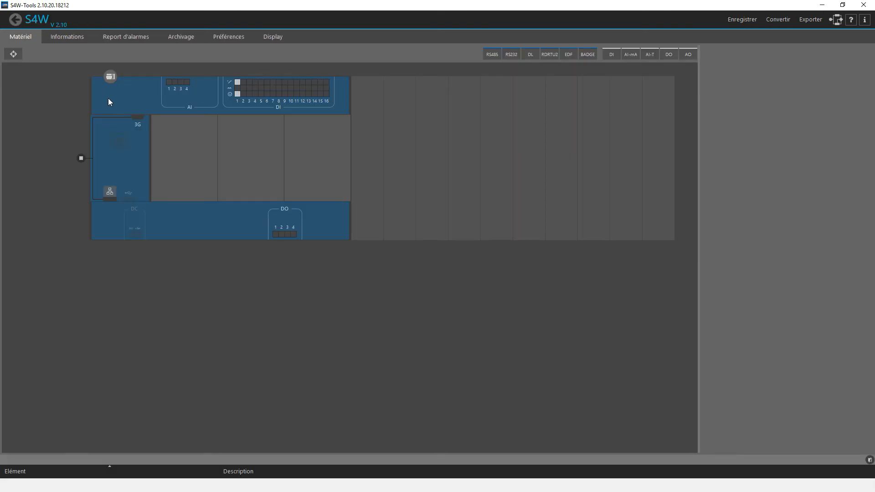
left_click(60, 37)
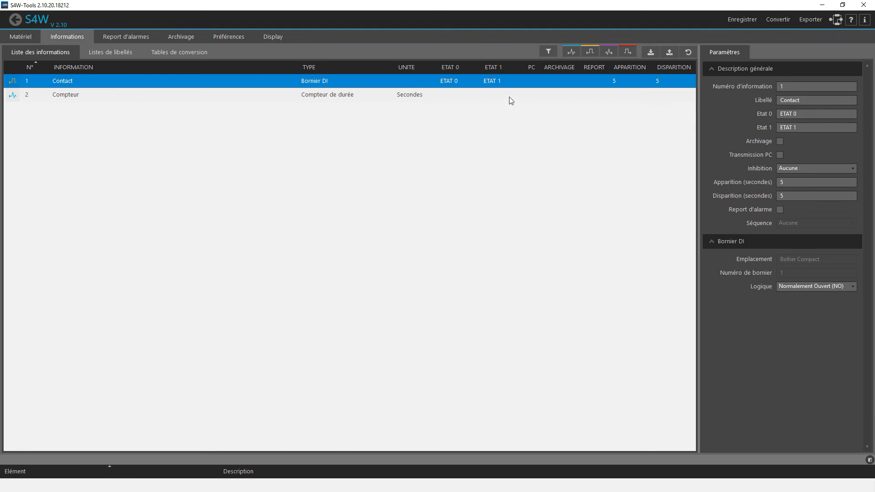
left_click(574, 53)
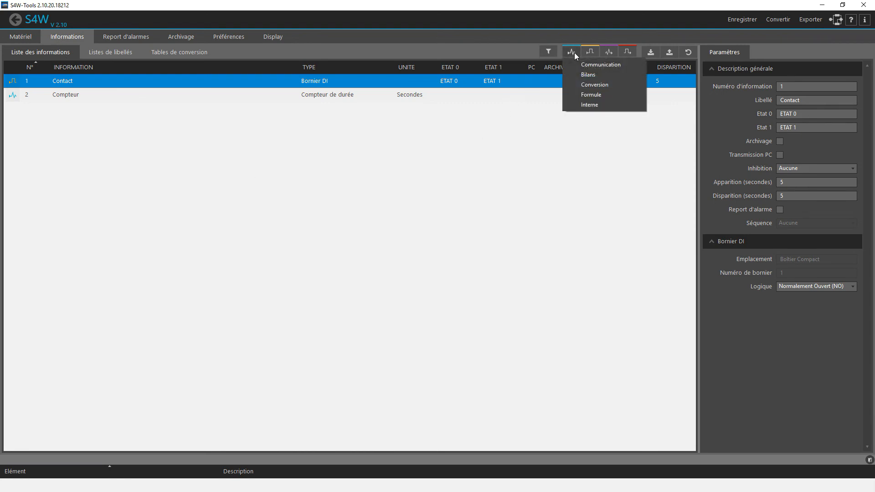
left_click(585, 98)
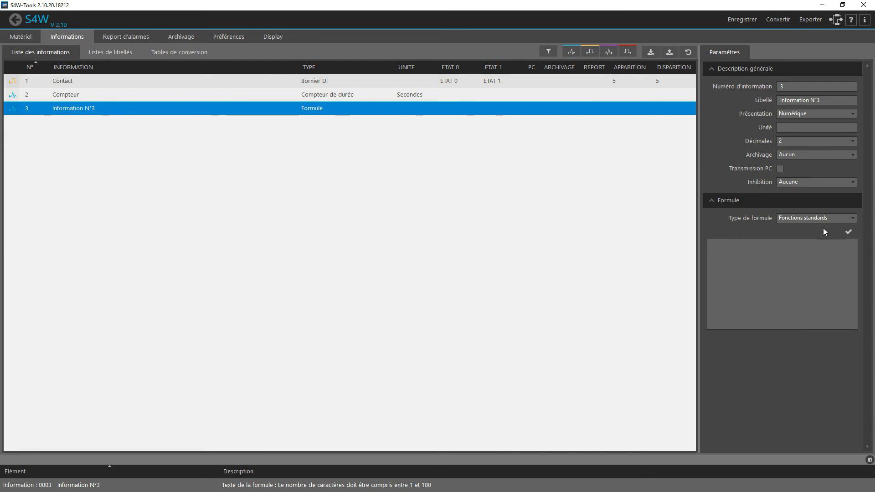
Label the new information Niveau de réception and set its formula type to Indicateur interne
left_click_drag(829, 100, 750, 93)
type("Niveau de réception")
left_click(795, 217)
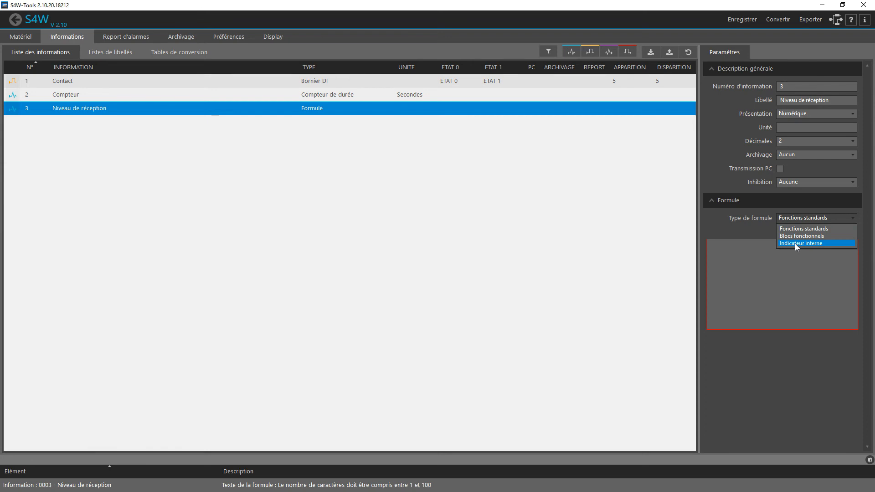
left_click(795, 243)
Set the internal indicator of the Niveau de réception information to Niveau de réception GSM
left_click(799, 235)
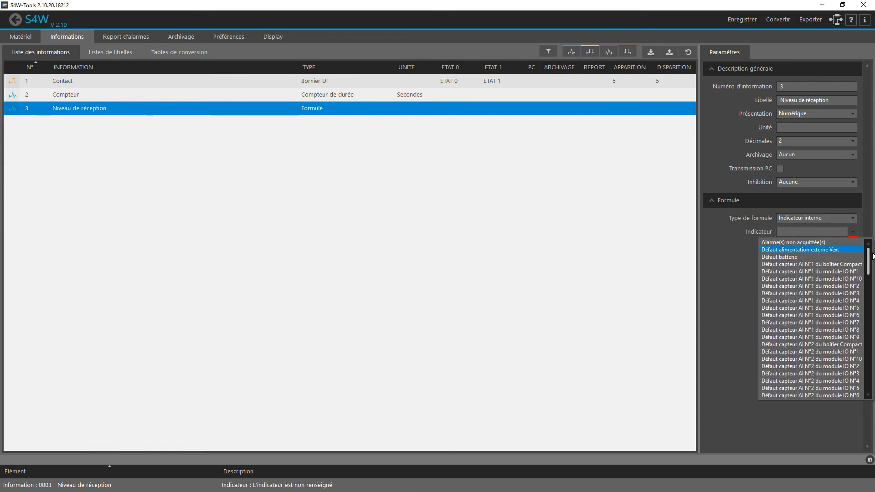
left_click_drag(868, 252, 869, 376)
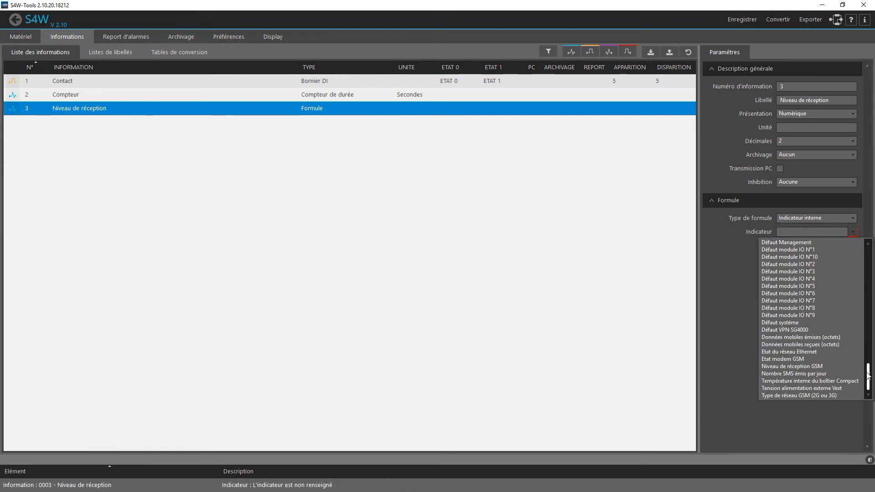
left_click(793, 367)
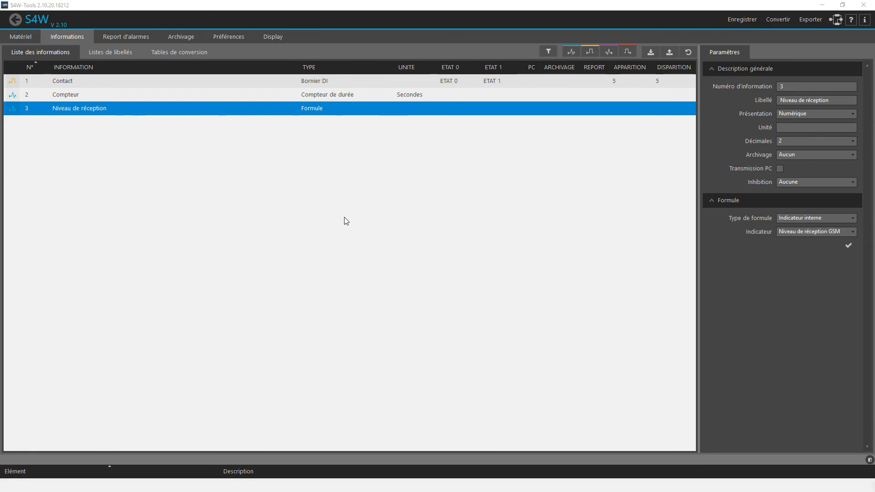
Add a fourth numeric information of type Formule and set its formula type to Indicateur interne
left_click(572, 54)
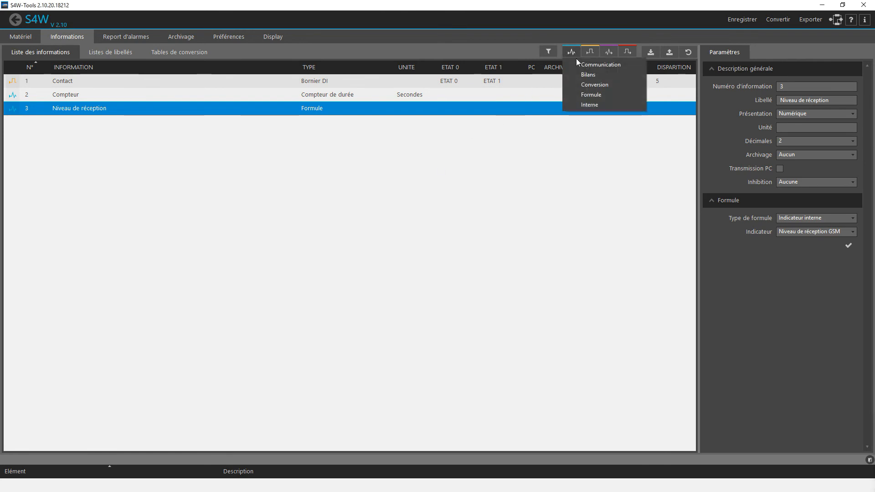
left_click(583, 95)
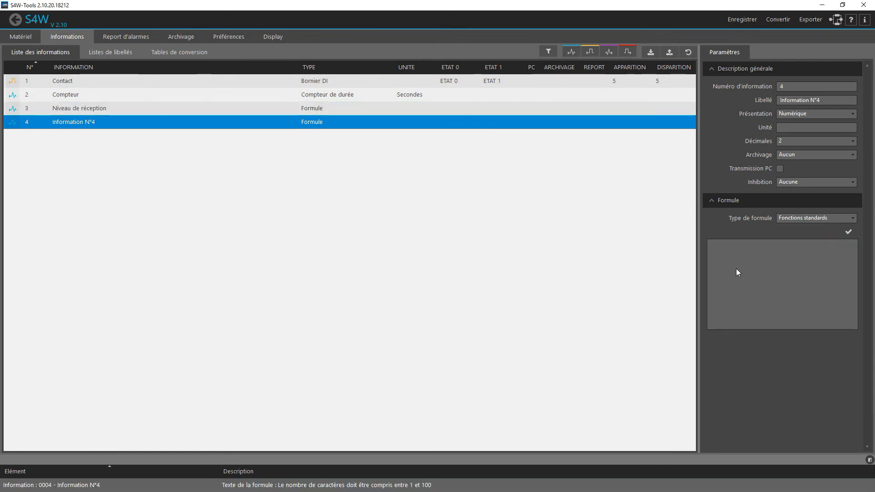
left_click(811, 218)
left_click(801, 243)
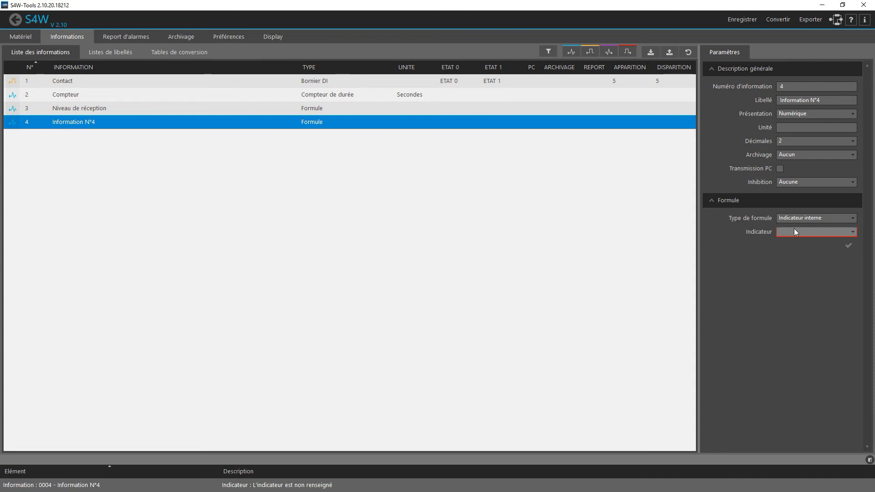
Assign the indicator Données mobiles émises (octets) to information 4 and label it Octets émis
left_click(802, 236)
left_click_drag(868, 257, 867, 395)
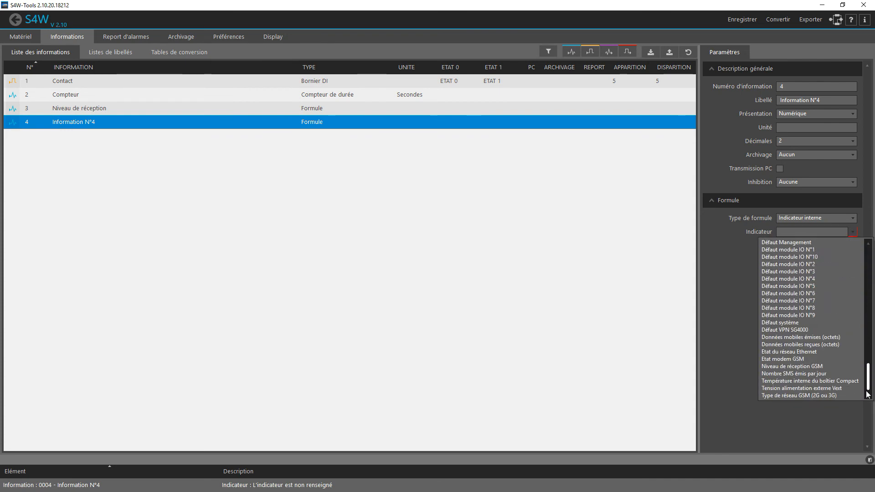
left_click(815, 337)
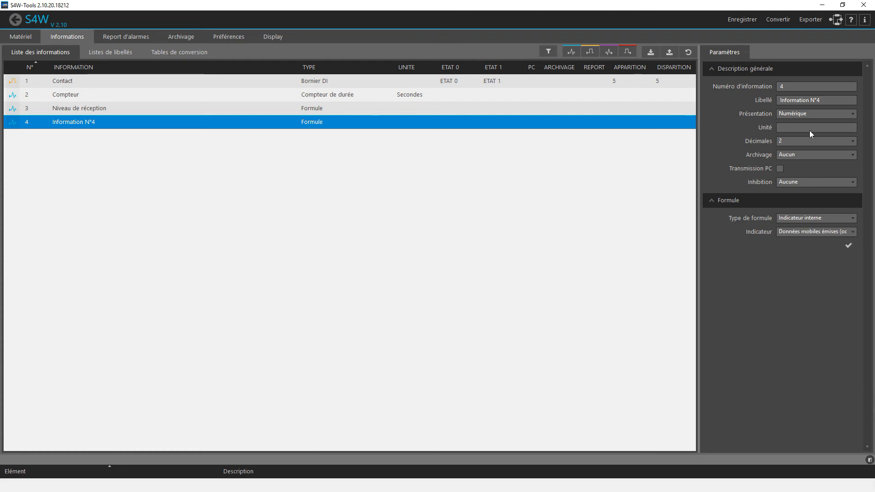
key("ctrl+a")
type("Octets émis")
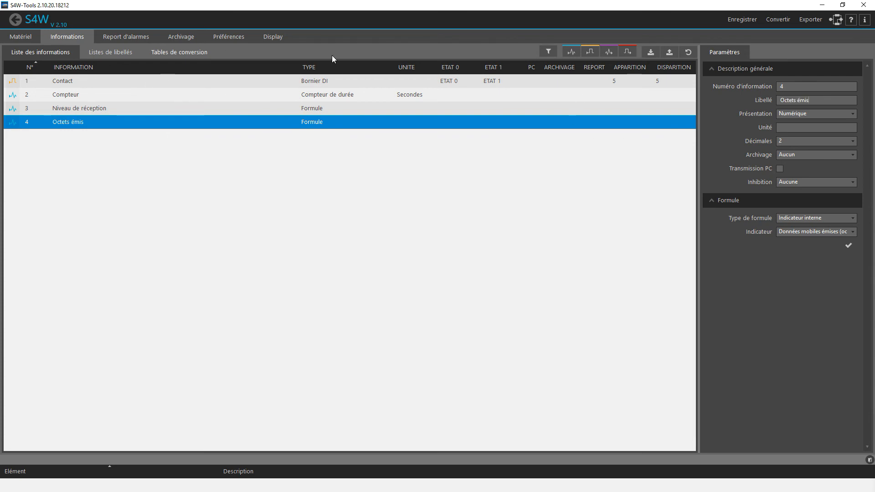
Add a fifth numeric information of type Formule with Indicateur interne as its formula type
left_click(572, 51)
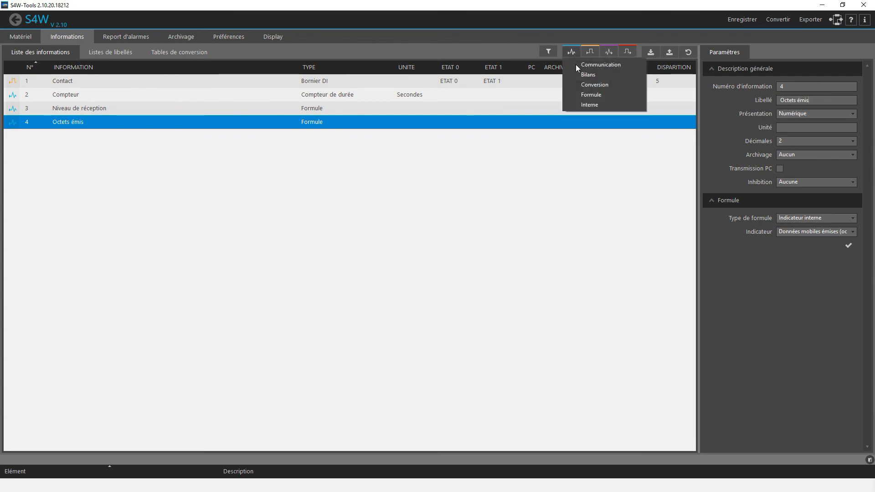
left_click(586, 95)
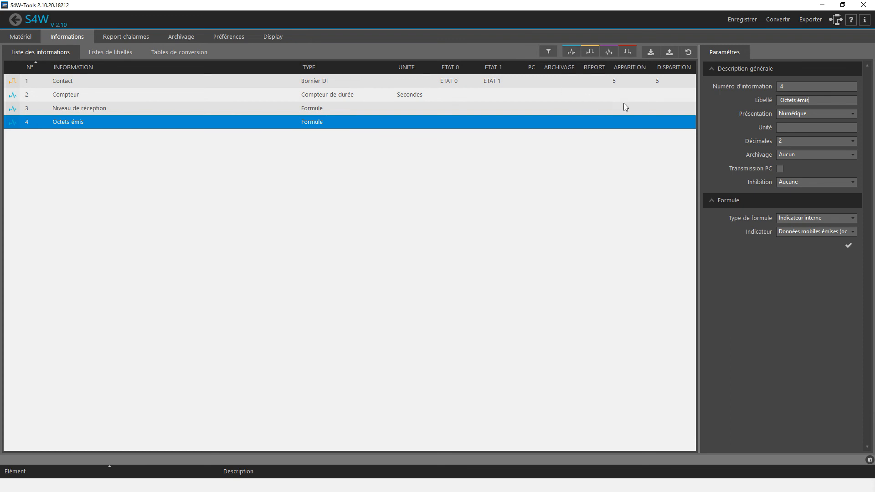
left_click(814, 219)
left_click(802, 243)
Assign the indicator Données mobiles reçues (octets) to information 5 and label it Octets reçus
left_click(807, 232)
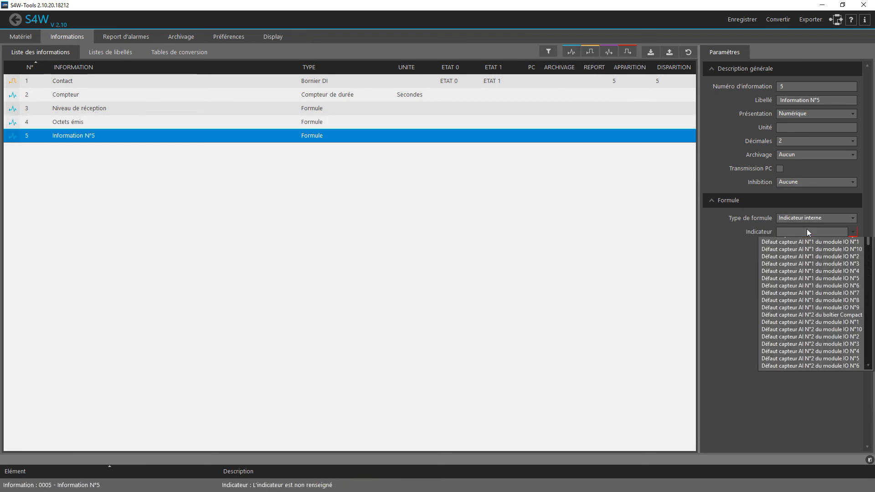
left_click_drag(869, 264, 869, 381)
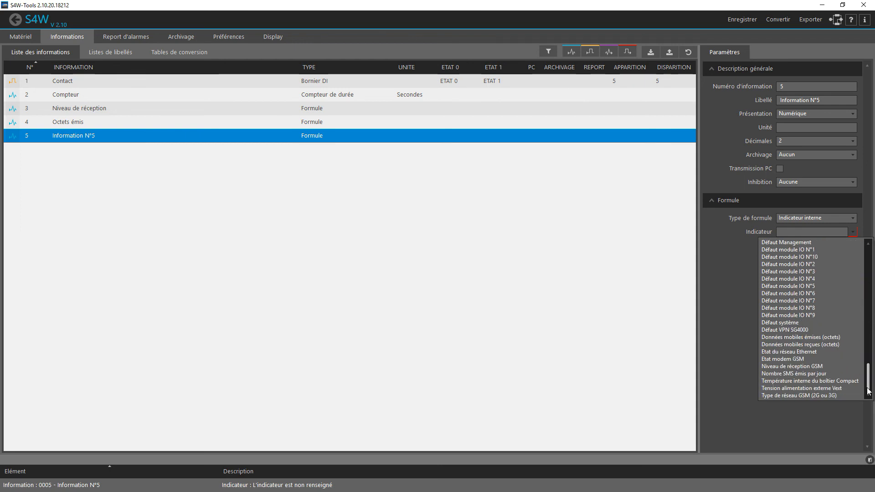
left_click(800, 345)
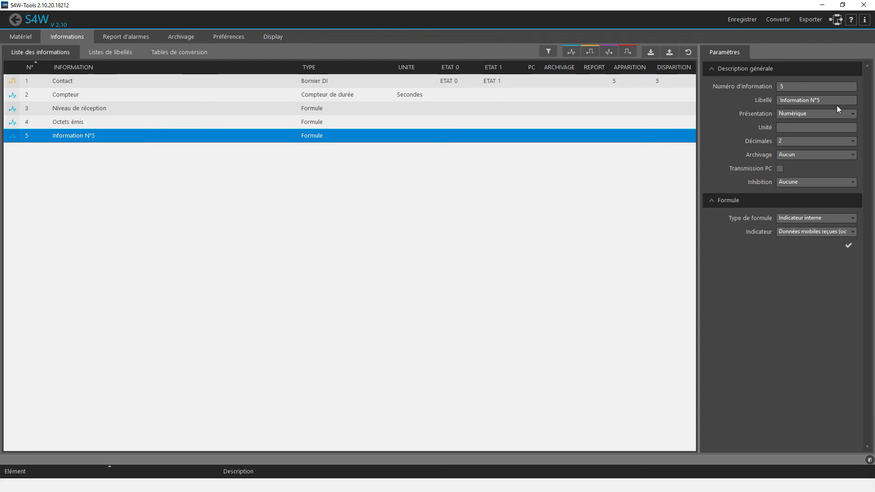
left_click(815, 100)
type("Octets ré")
type("çus")
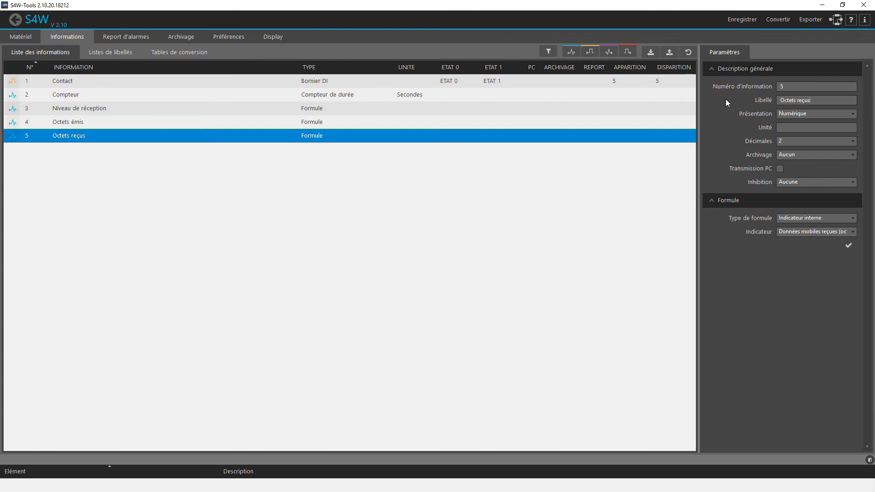